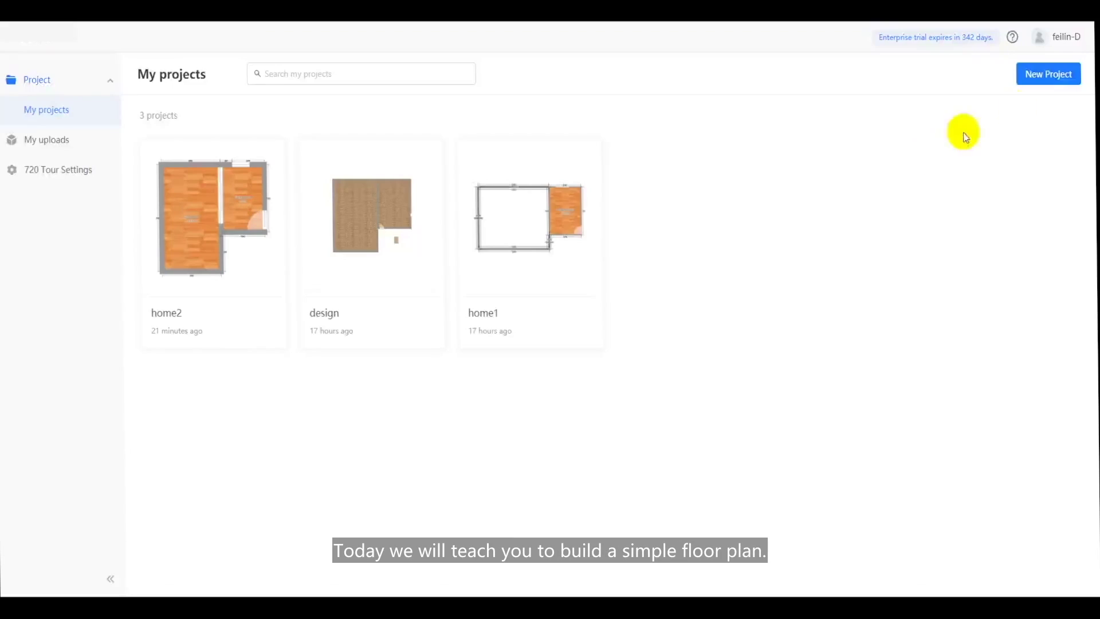
Step: Start a new project with the Draw option to get an empty 2D floor-plan canvas
click(1028, 79)
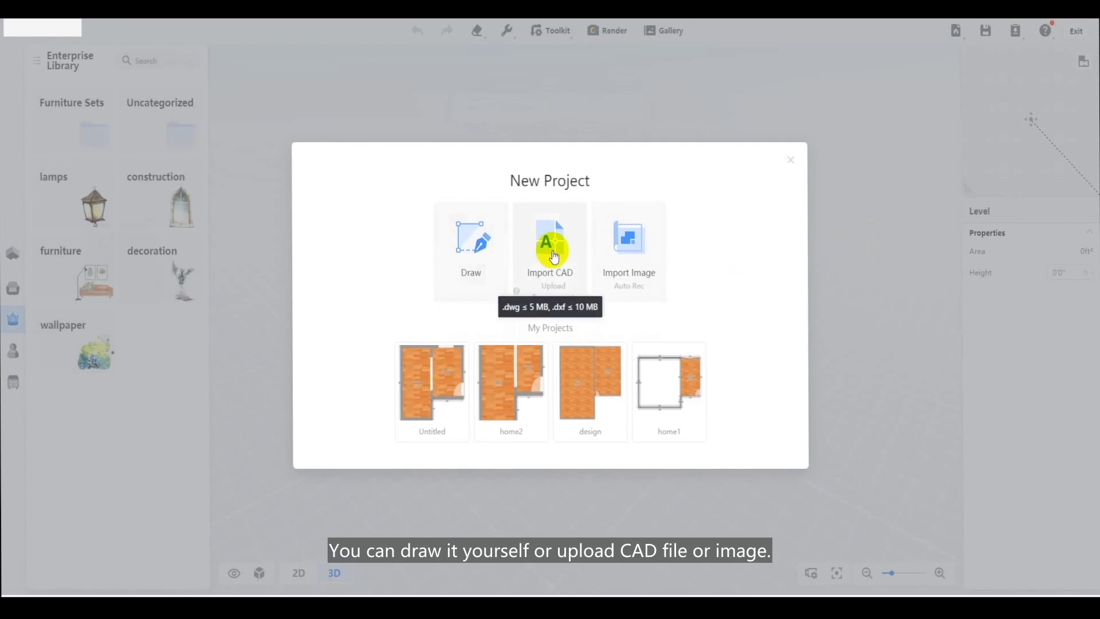
click(475, 260)
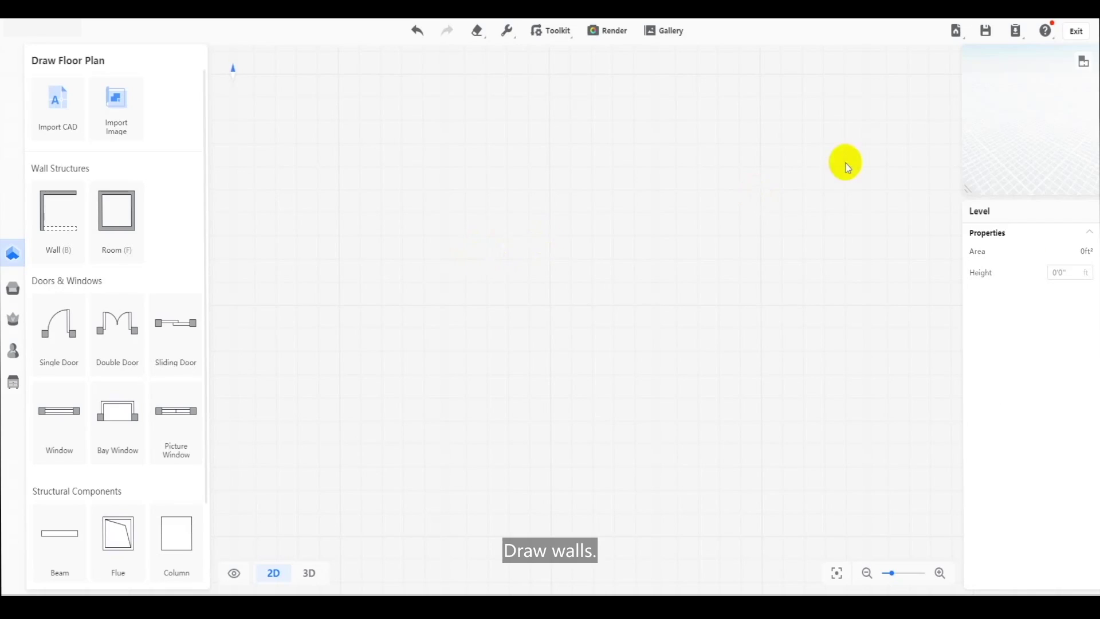
Step: Set up the Wall tool with 240 mm thickness and Orthogonal mode on
click(67, 214)
click(567, 61)
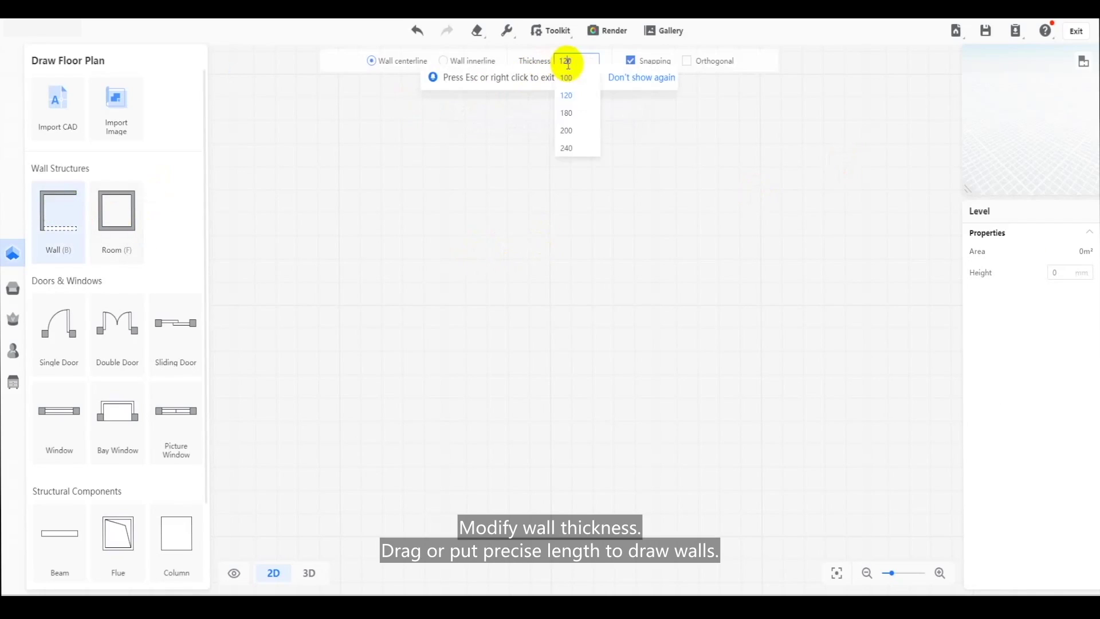
click(569, 151)
click(686, 62)
Step: Draw the top wall, then a 6000 mm right wall and a 3000 mm bottom wall
drag(399, 200, 524, 200)
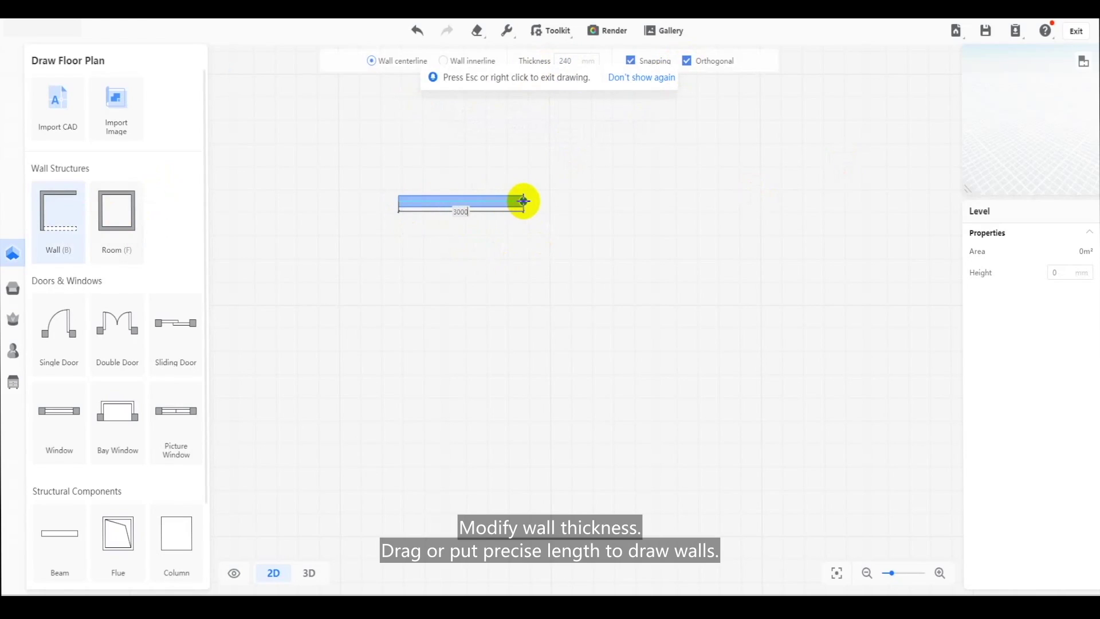
click(524, 200)
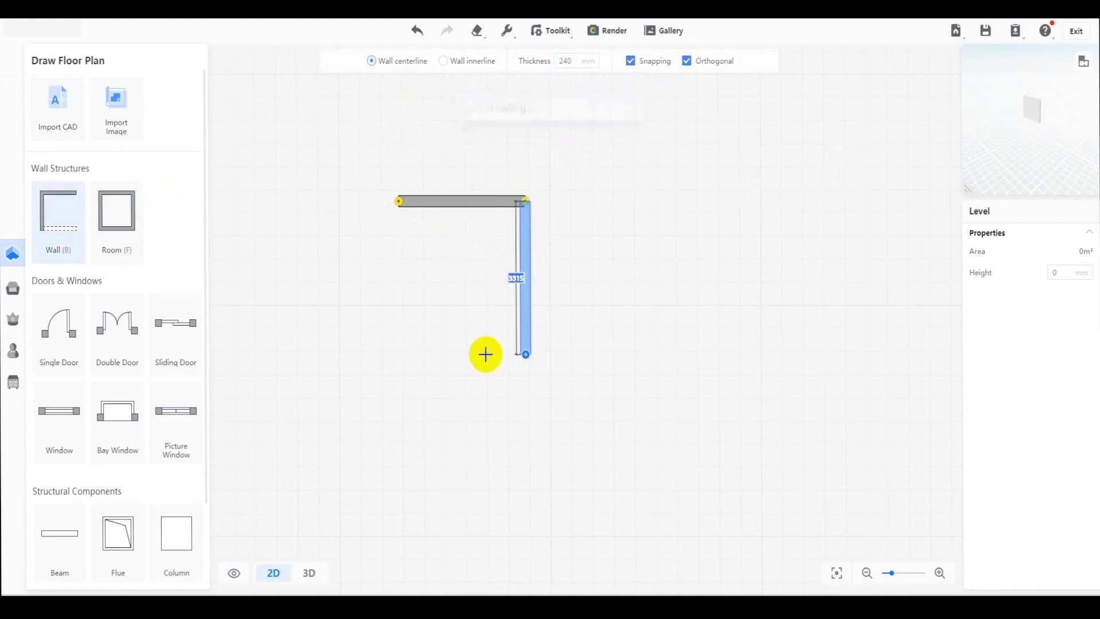
key(Return)
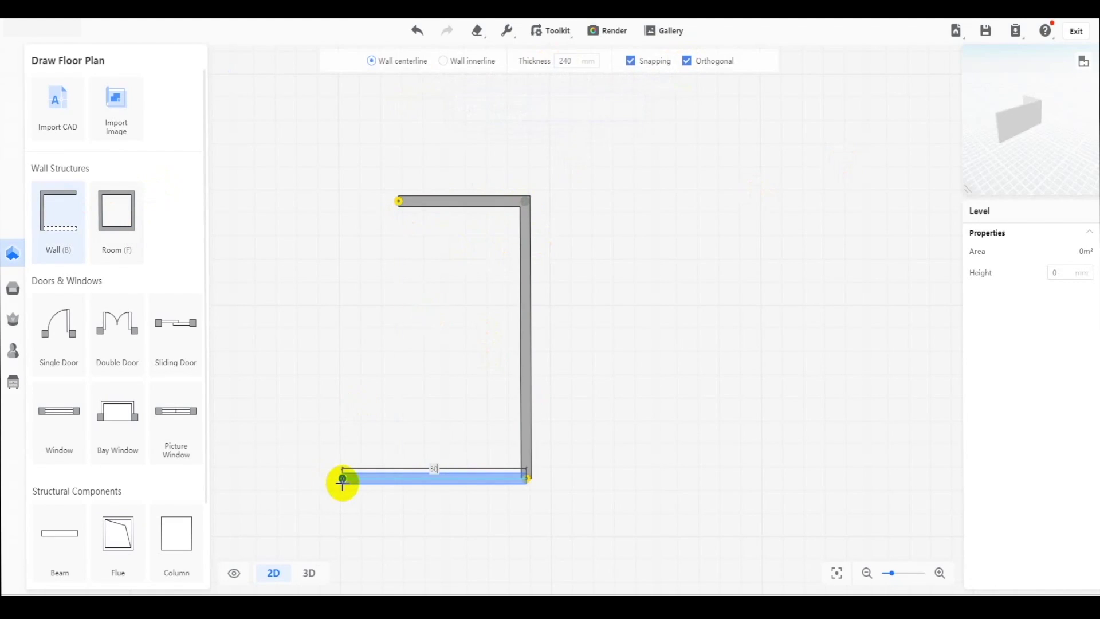
text(3000)
key(Return)
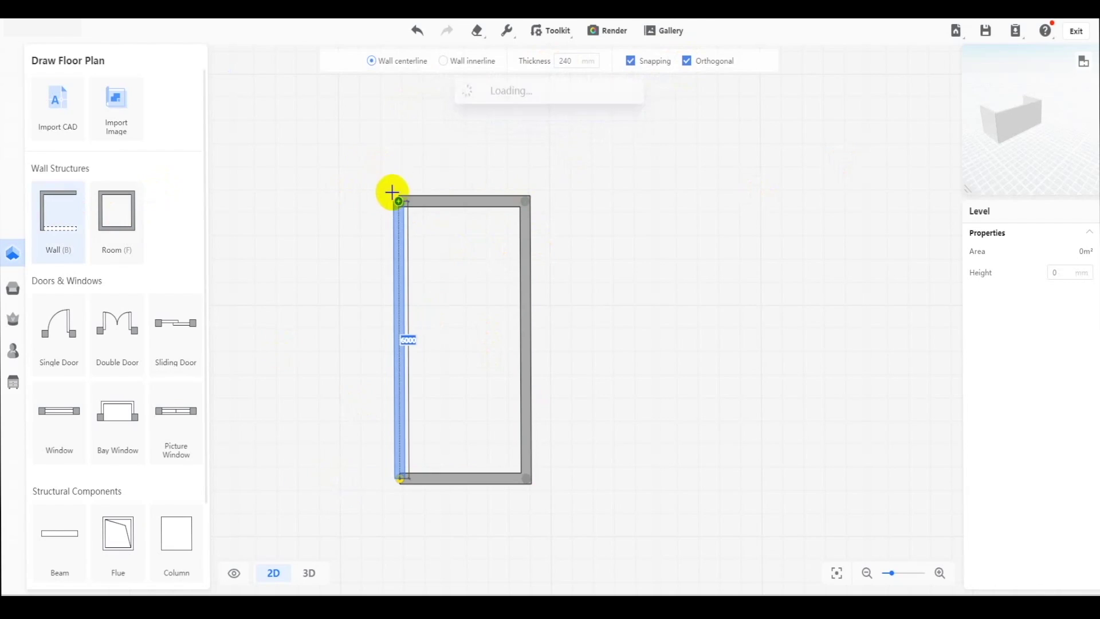
Step: Close the loop into a 15.9 m² room and add a 9.67 m² room from its top-right corner
click(400, 197)
click(136, 218)
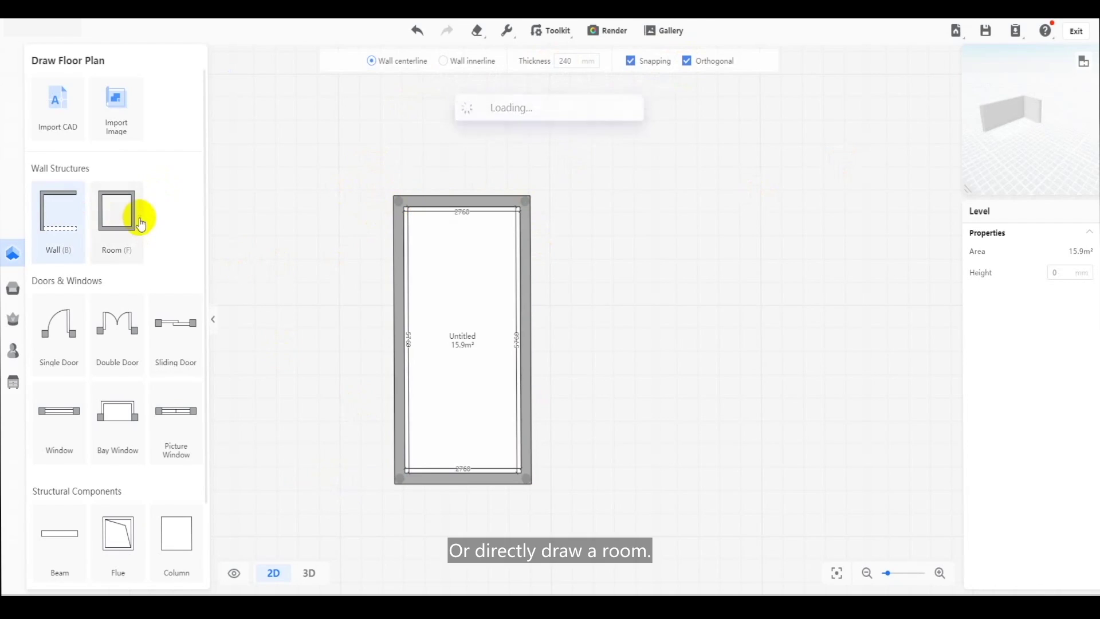
click(525, 202)
click(650, 364)
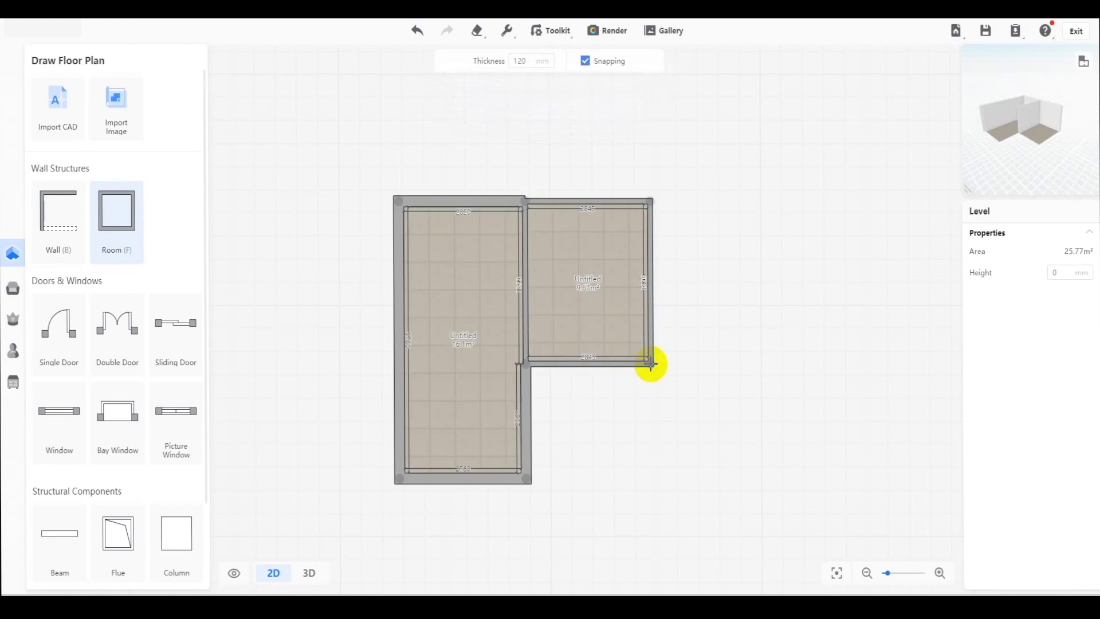
Step: Set the small room's top, right and bottom walls to 240 mm thickness
click(625, 200)
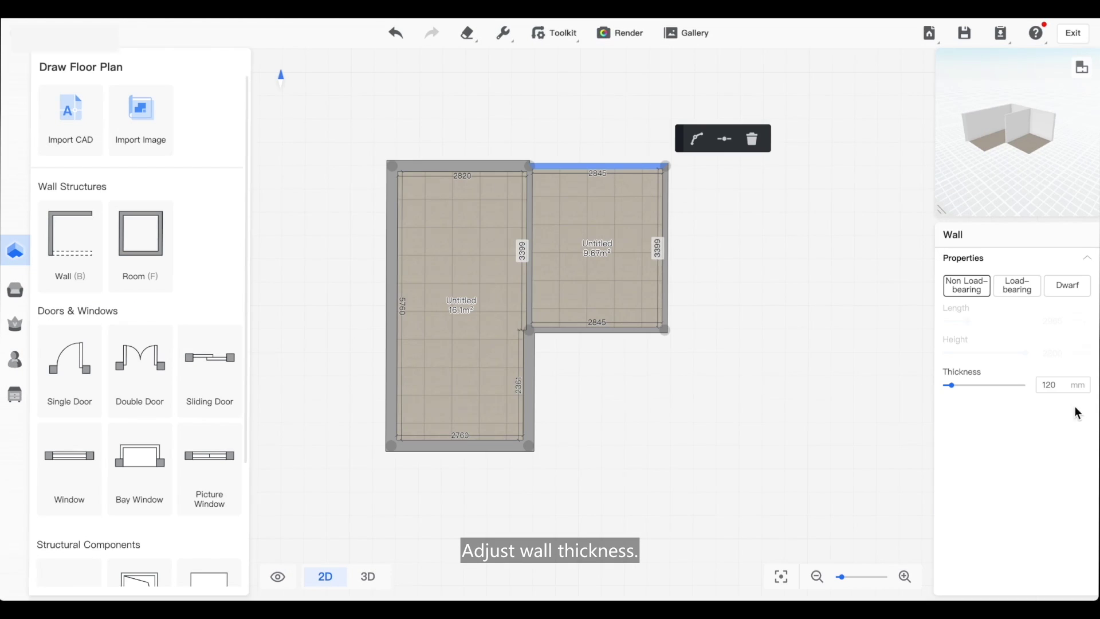
click(1060, 385)
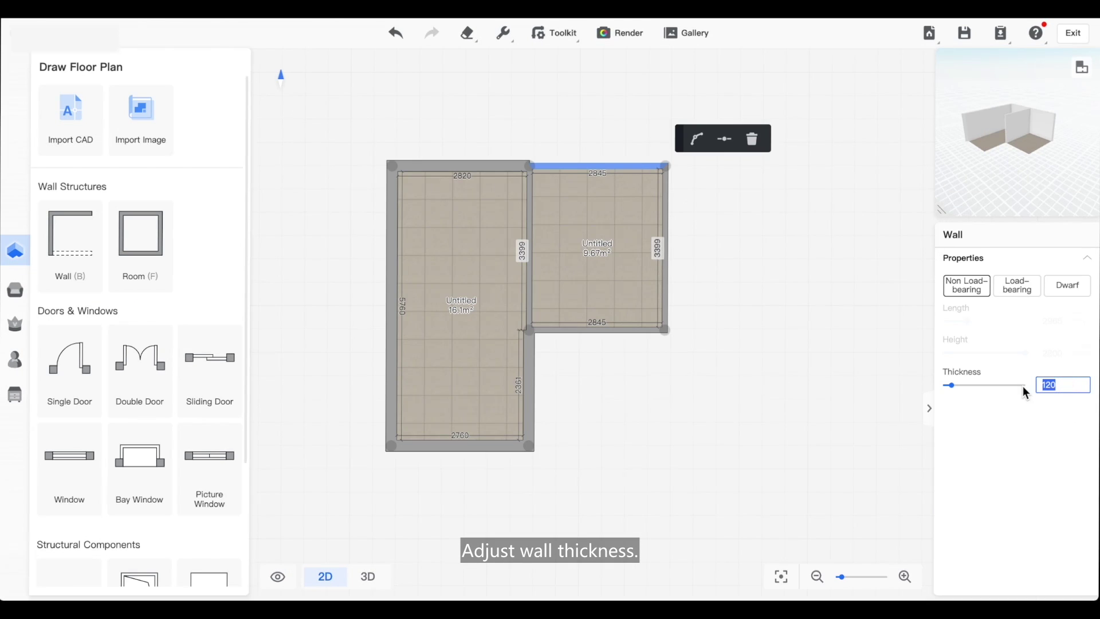
key(Return)
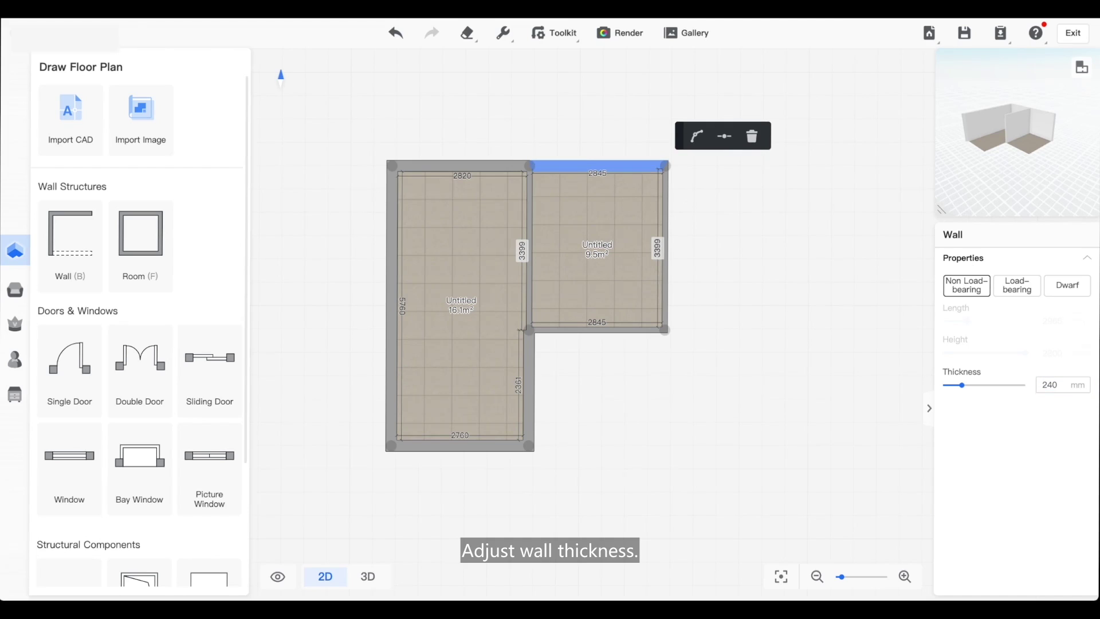
click(667, 221)
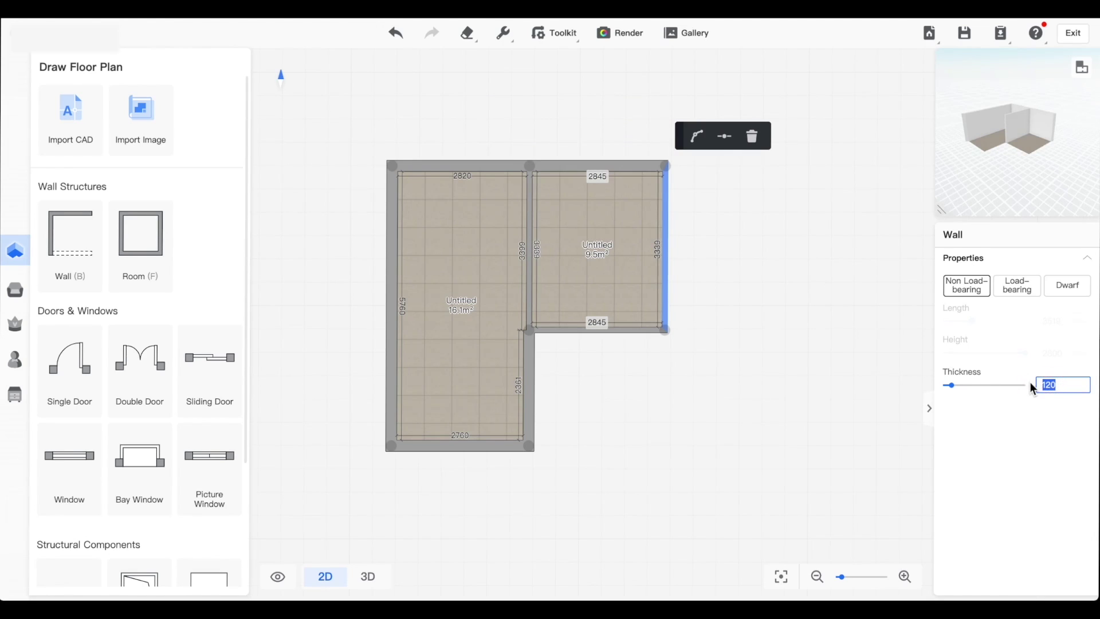
key(Return)
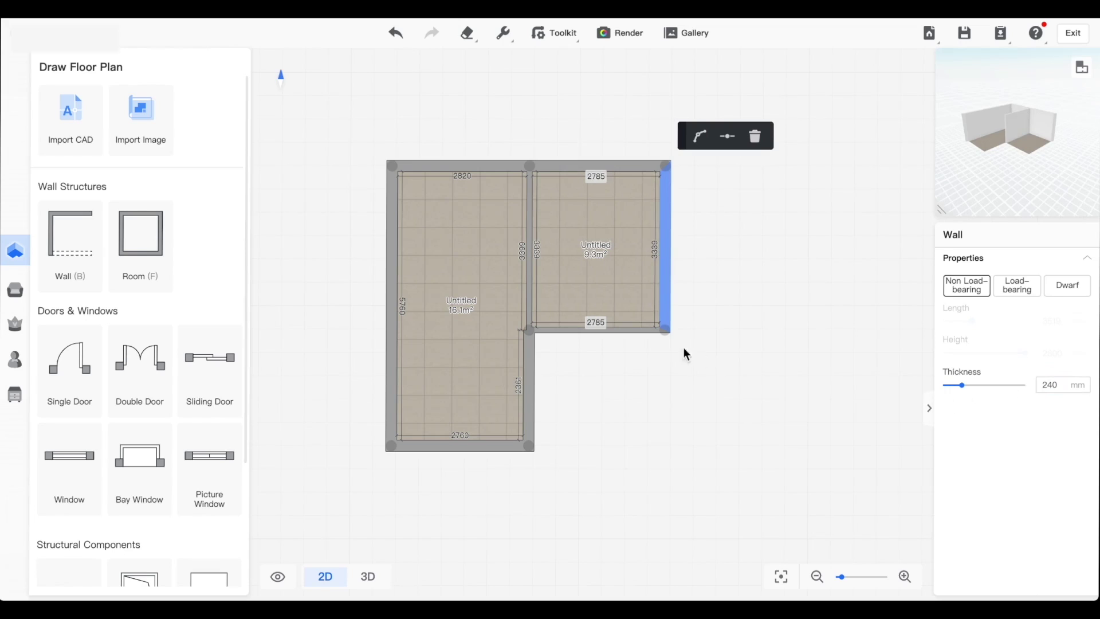
click(645, 331)
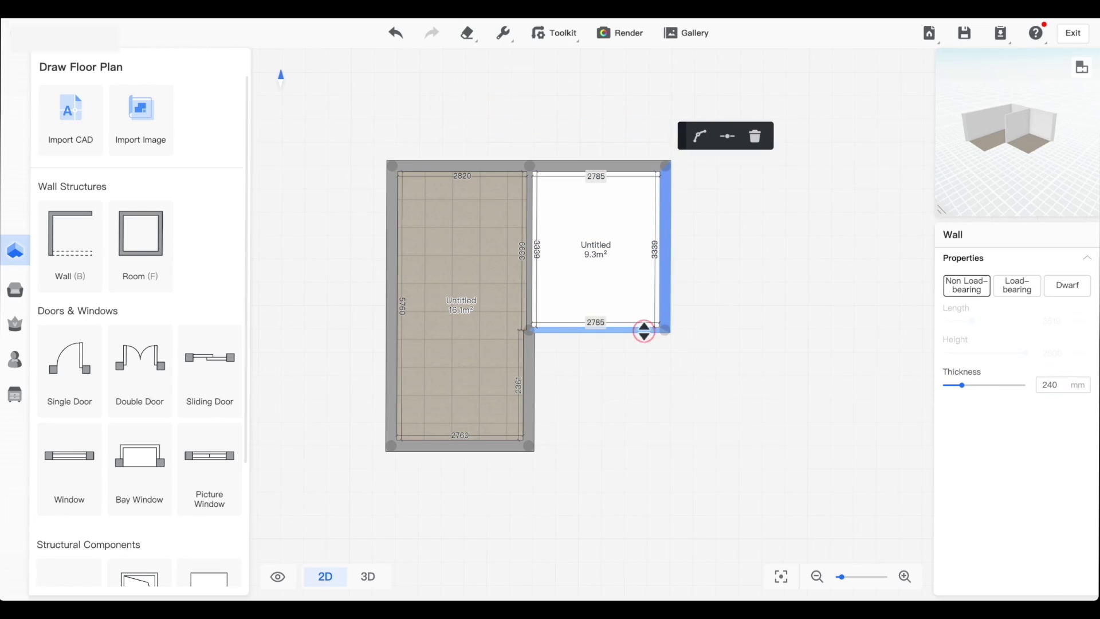
click(1057, 383)
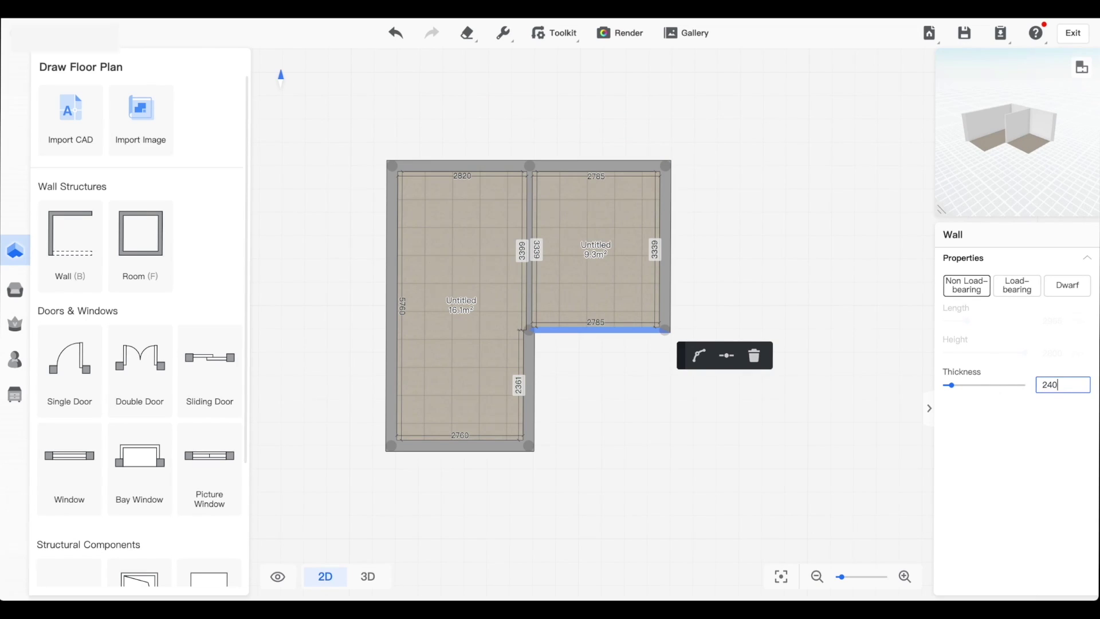
key(Return)
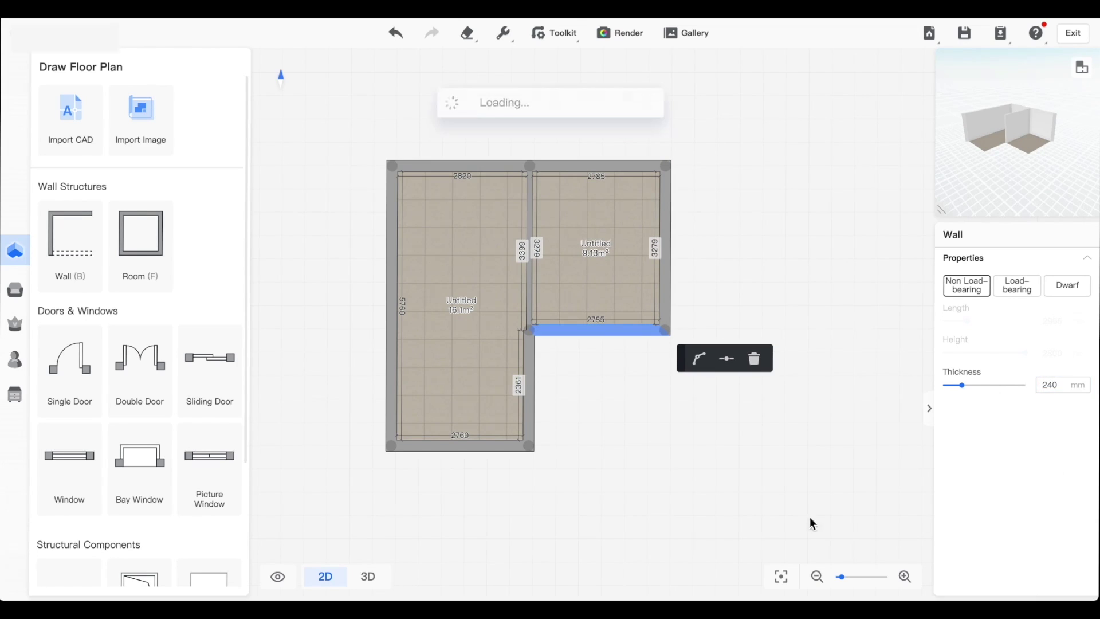
Step: Set the floor level height to 3000 mm from the 3D view, then return to 2D
click(369, 576)
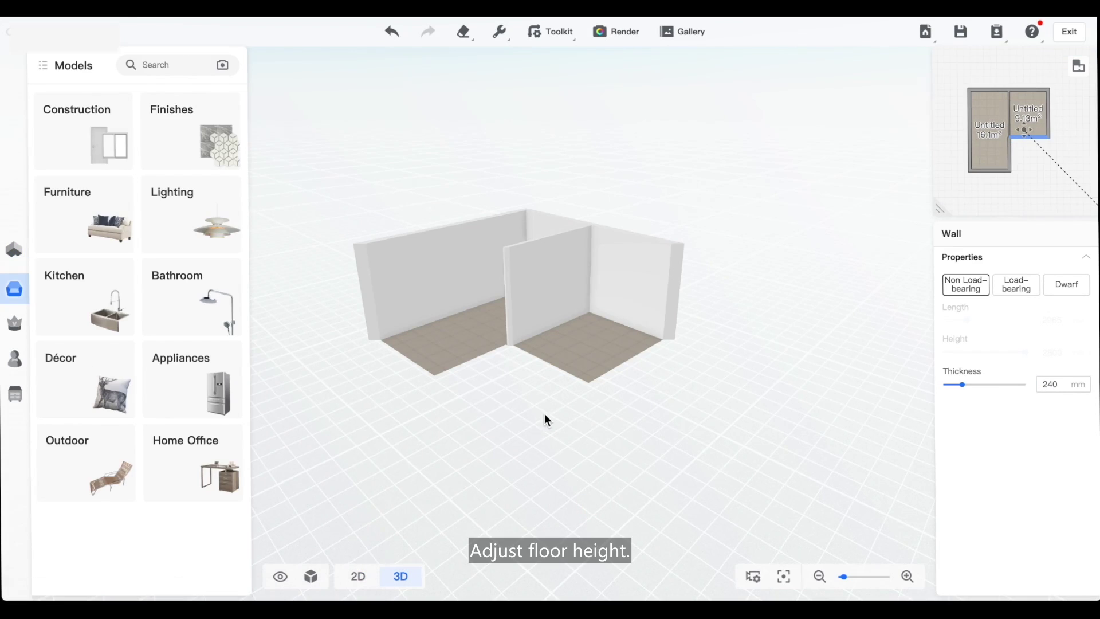
click(544, 424)
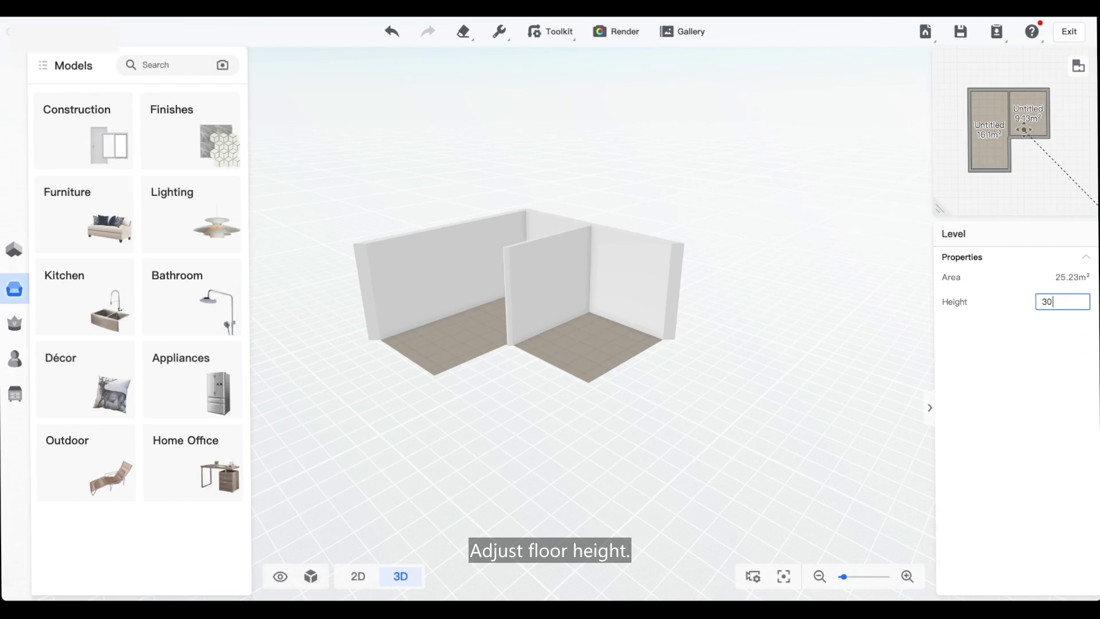
key(Return)
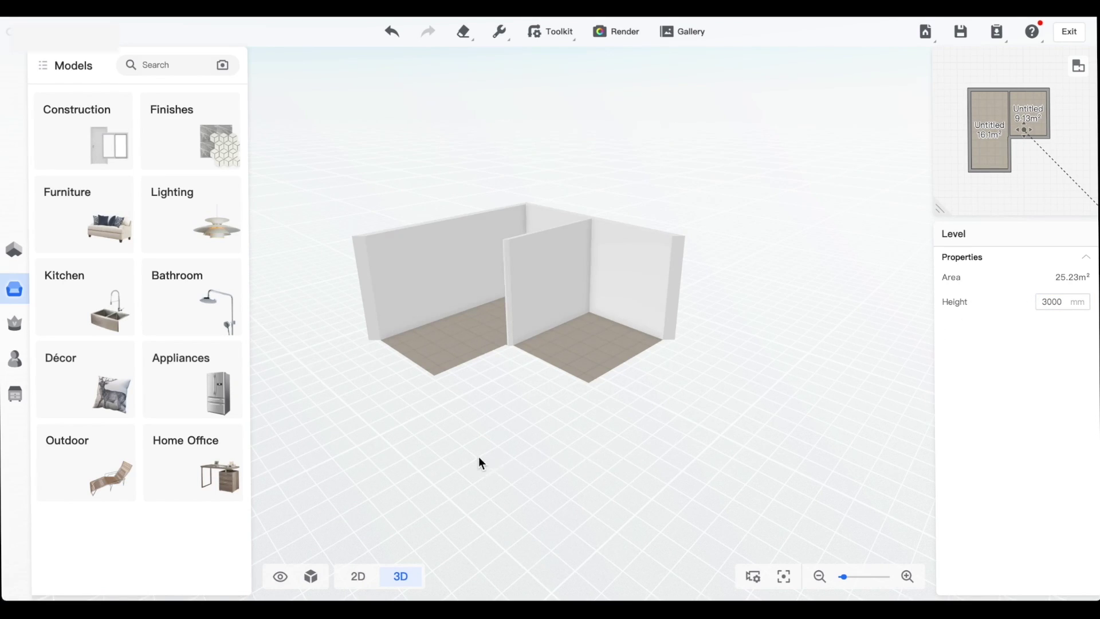
click(358, 576)
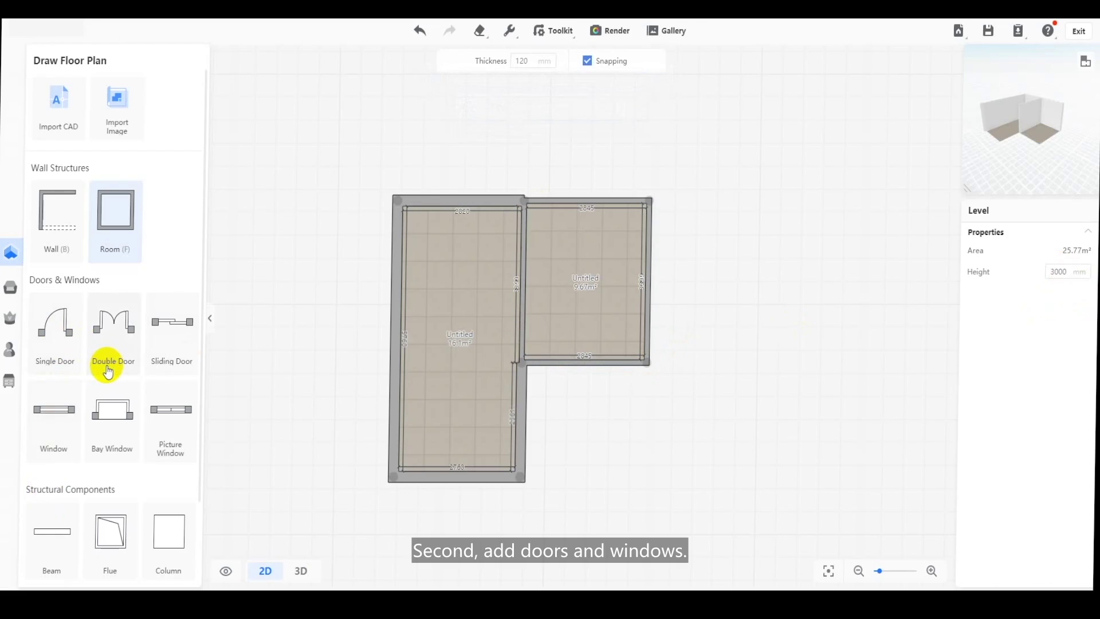
Step: Place a sliding door on the shared middle wall, lengthened to 2217 mm
click(150, 351)
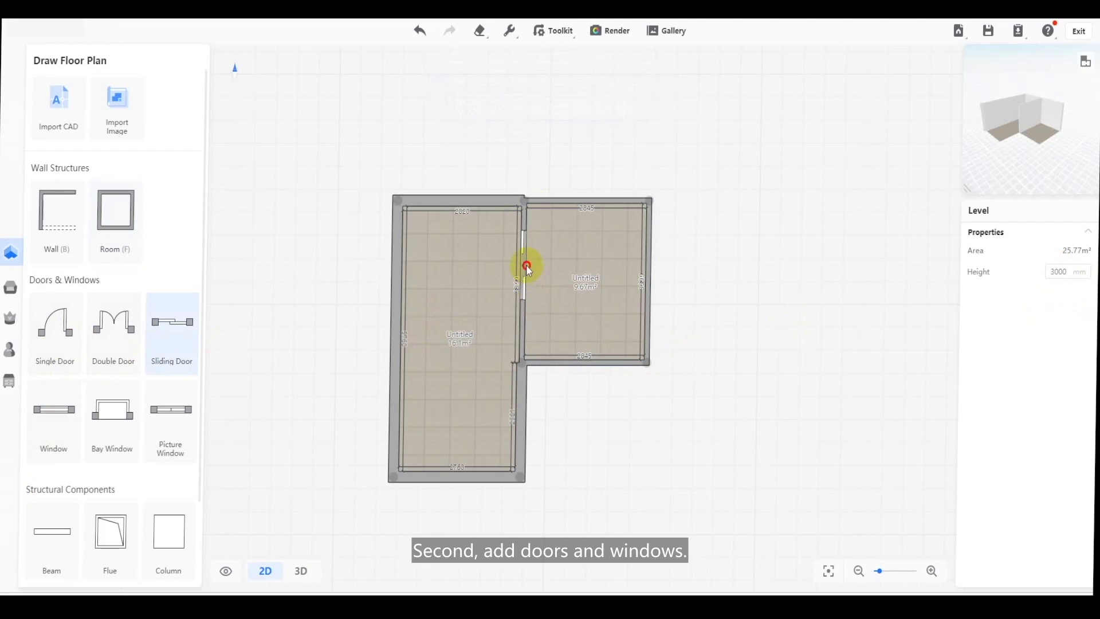
click(526, 265)
drag(523, 301, 522, 335)
Step: Add an inward-swinging single door on the small room's right wall, 900 mm long and 2100 mm high
click(48, 335)
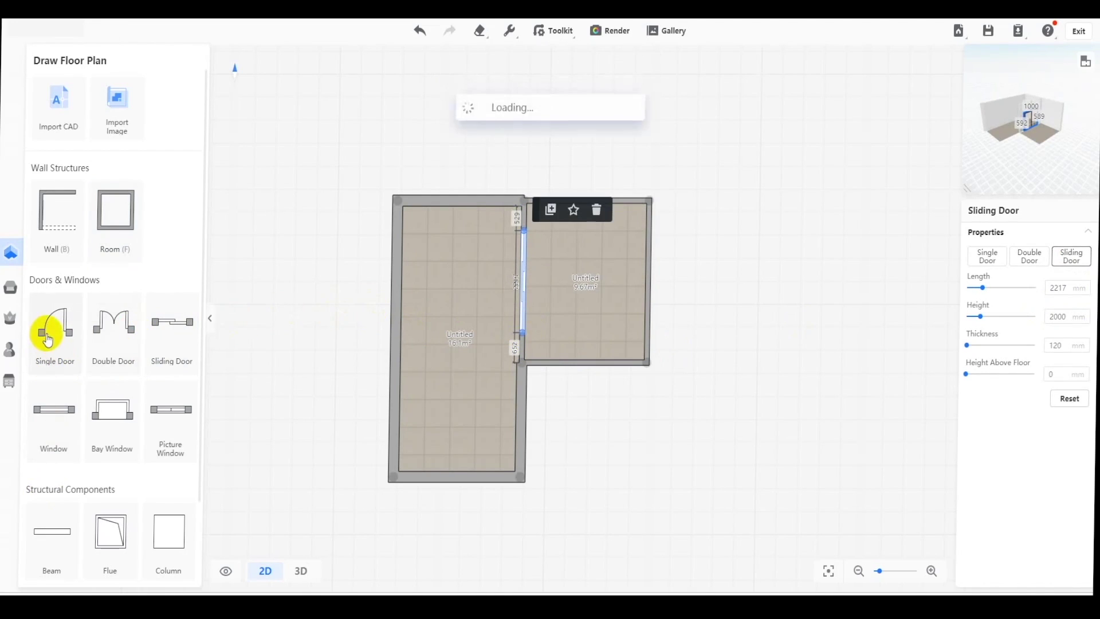
click(653, 336)
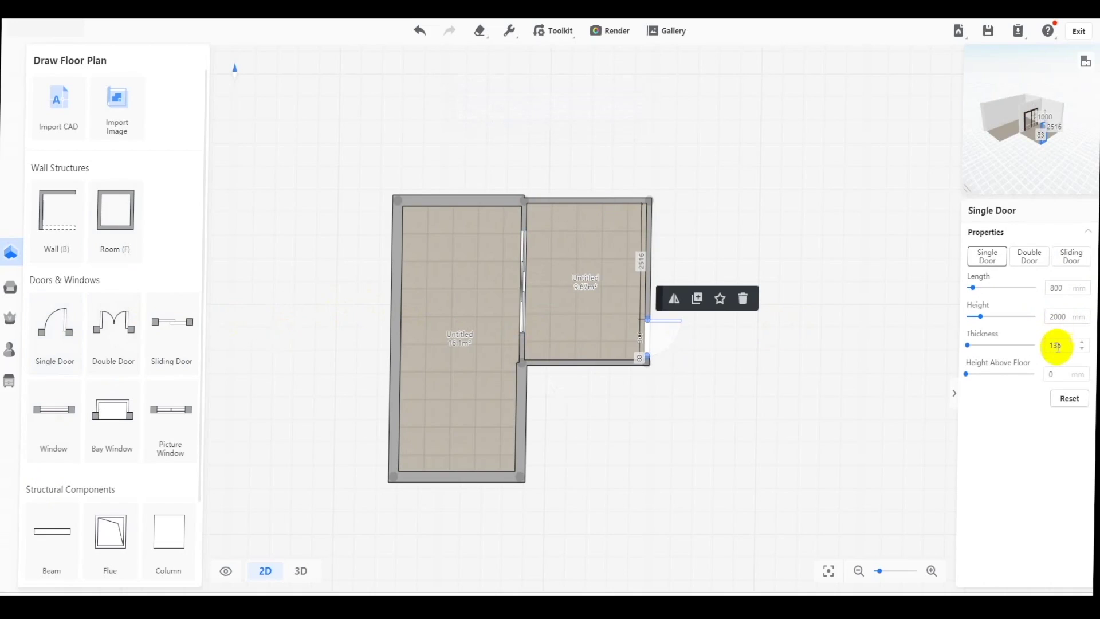
click(674, 298)
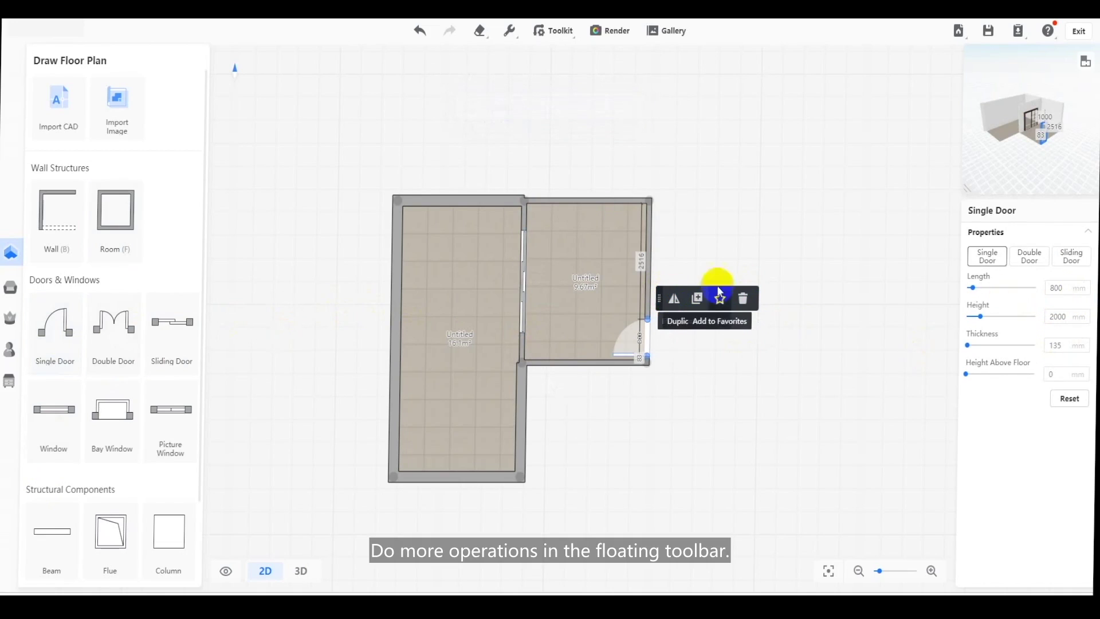
click(1054, 287)
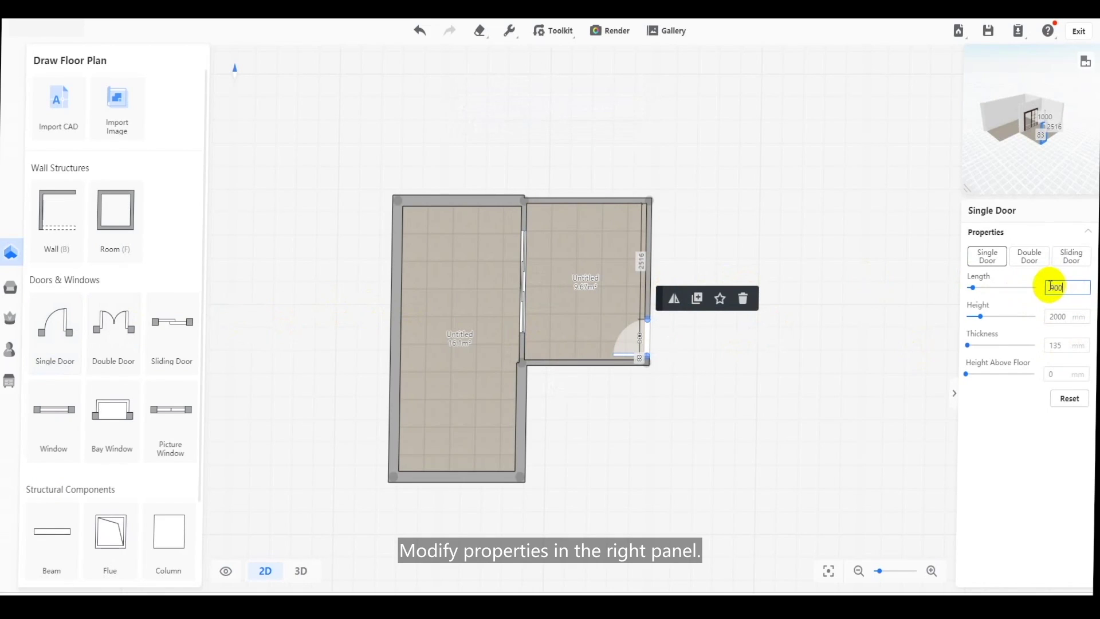
text(900)
click(1054, 317)
text(200)
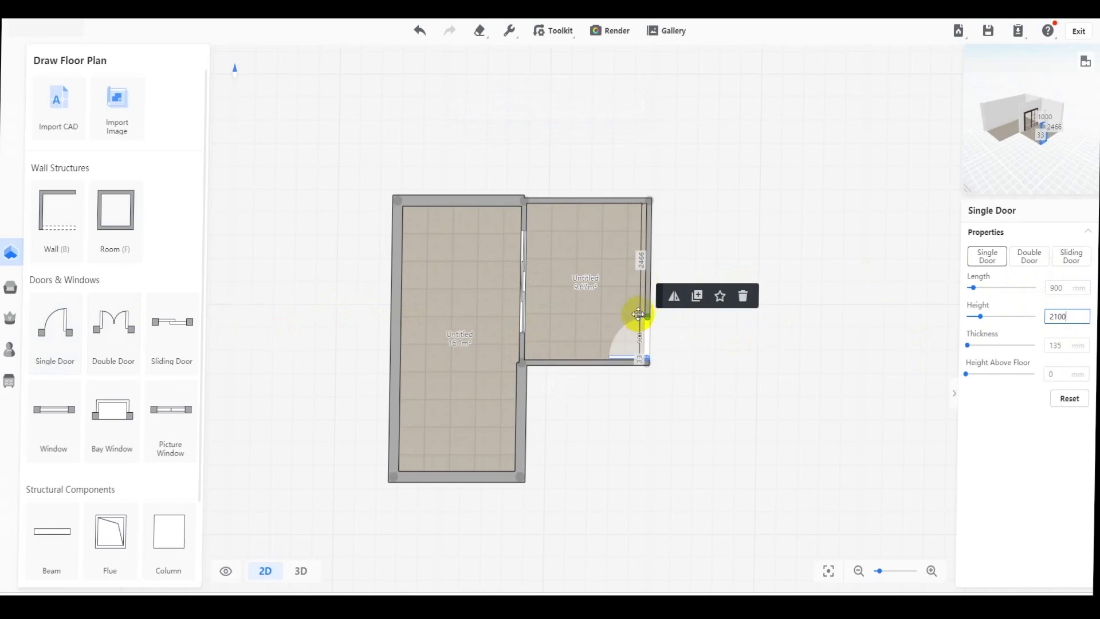
Step: Place a window on the small room's top wall, 1400 mm long and 1600 mm high
click(71, 408)
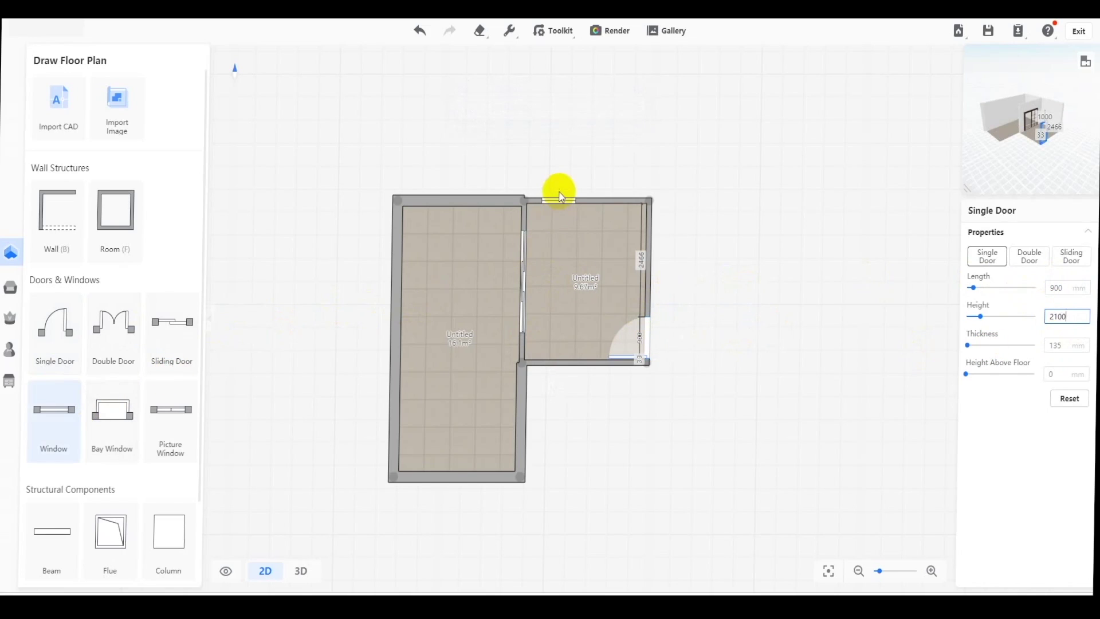
click(564, 206)
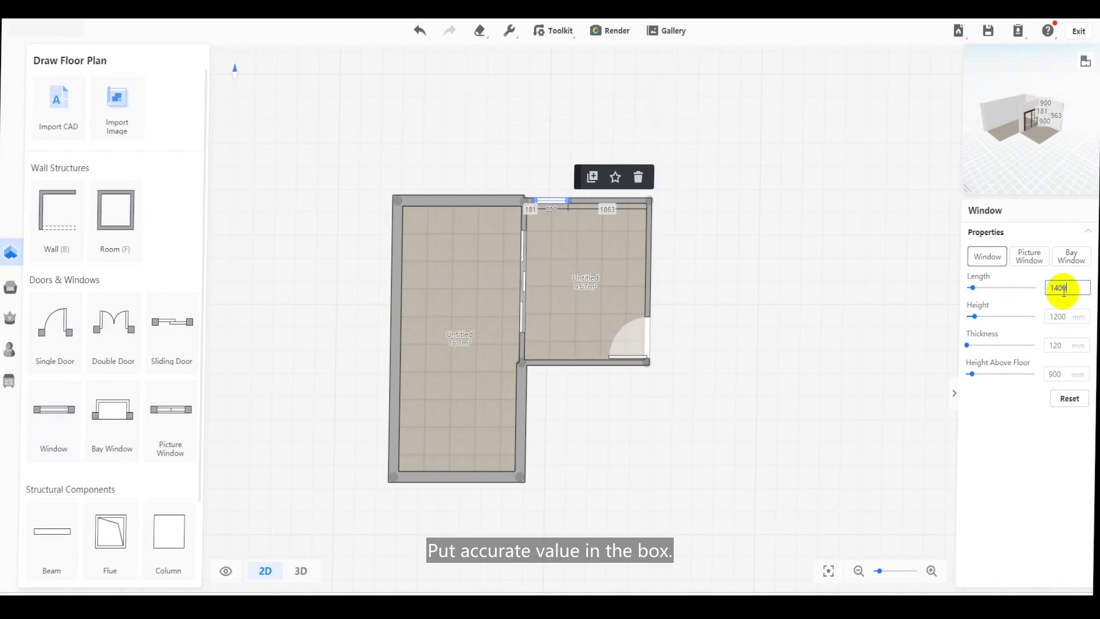
key(Return)
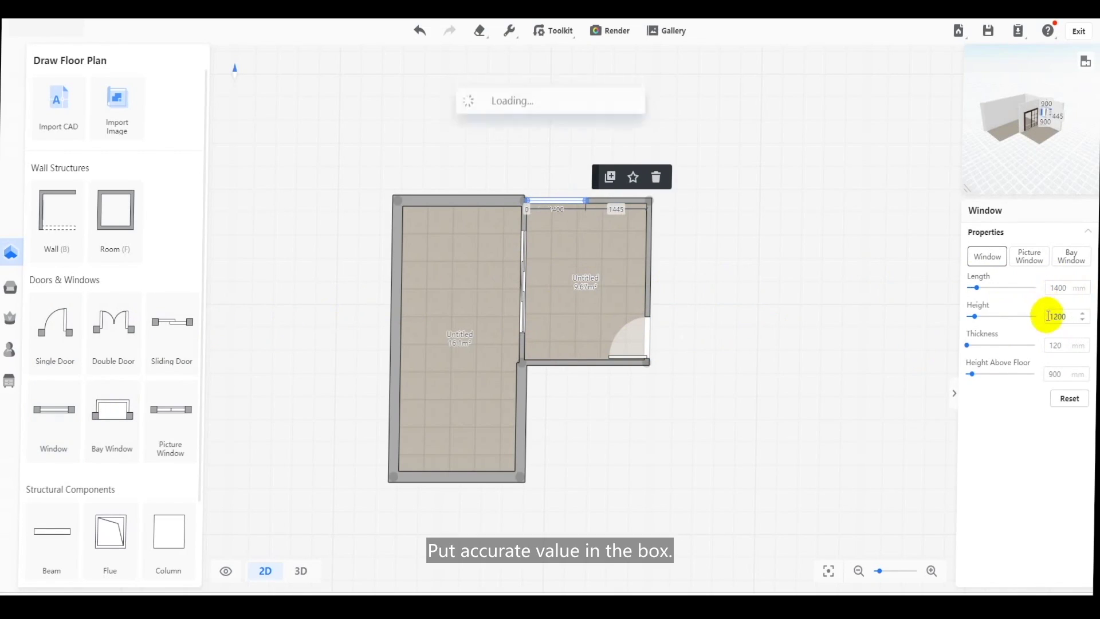
click(1049, 315)
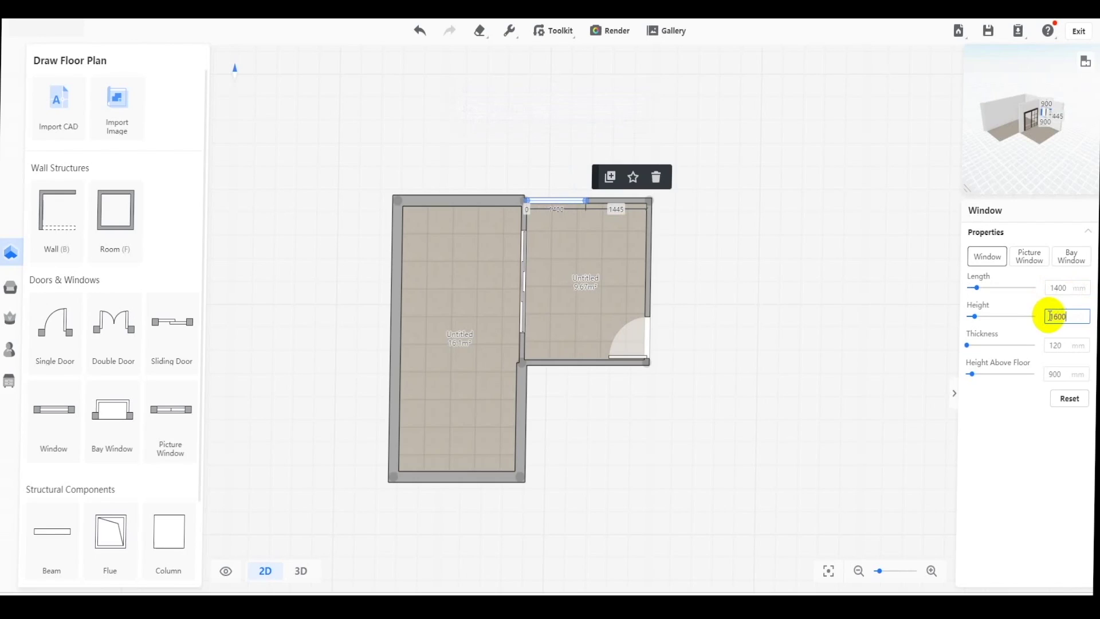
click(1064, 373)
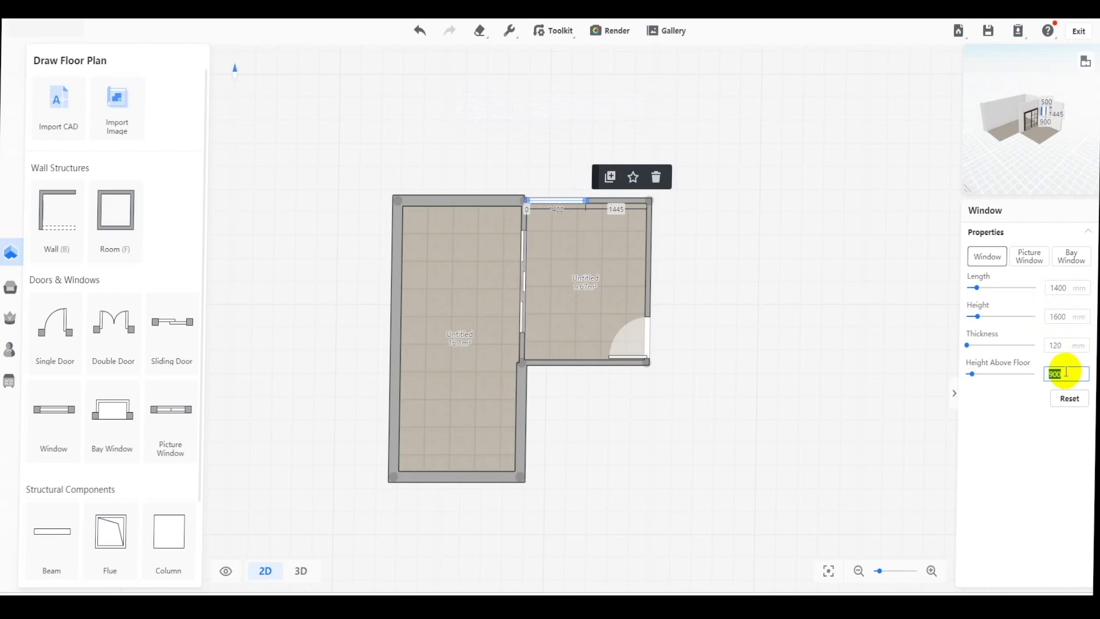
Step: Set the window's sill to 700 mm and its gap to the right corner to 1000 mm
text(70)
key(Return)
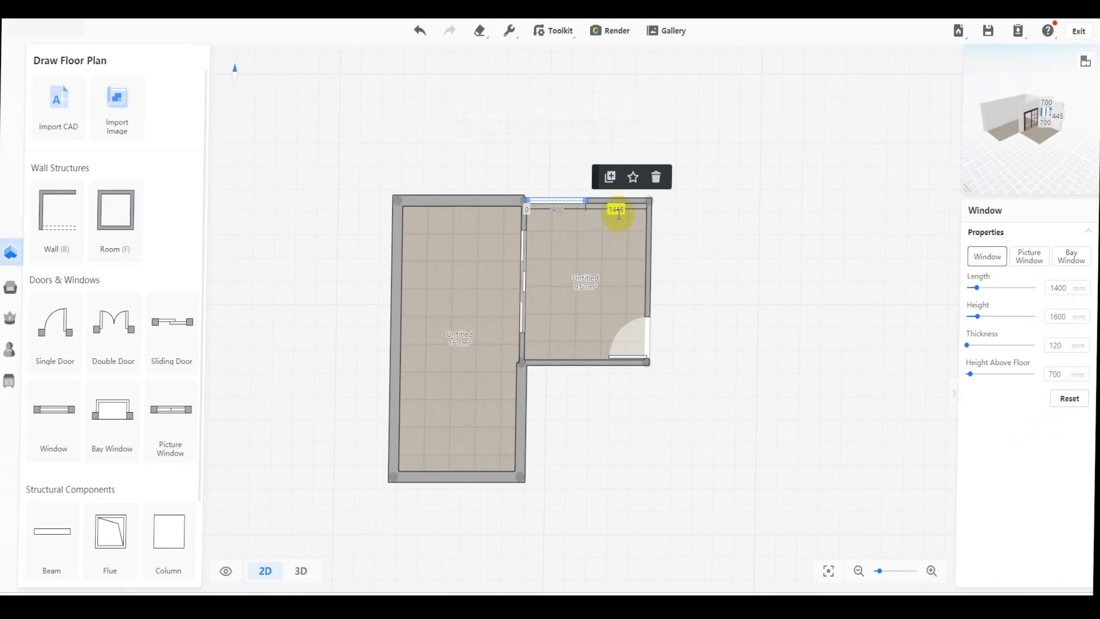
click(617, 209)
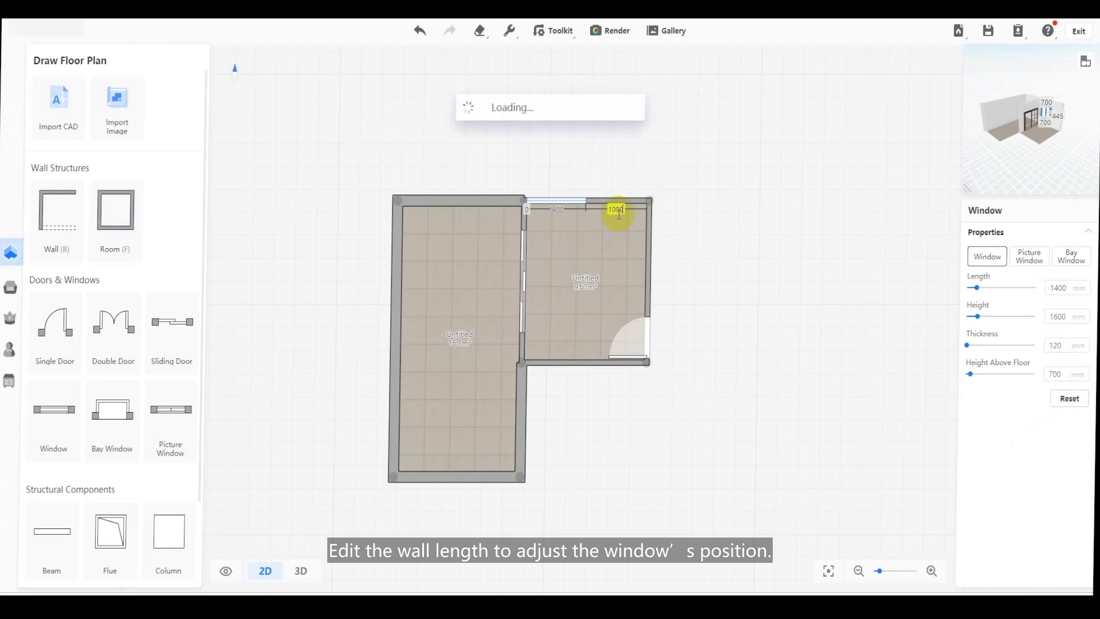
key(Return)
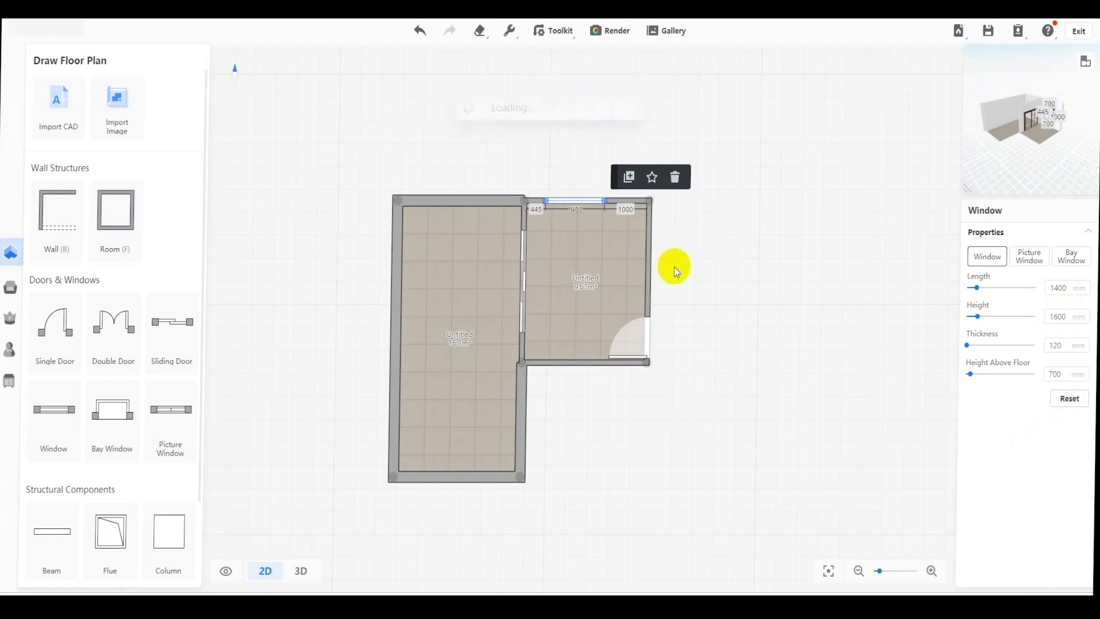
Step: Name the small room Dining Room
click(630, 279)
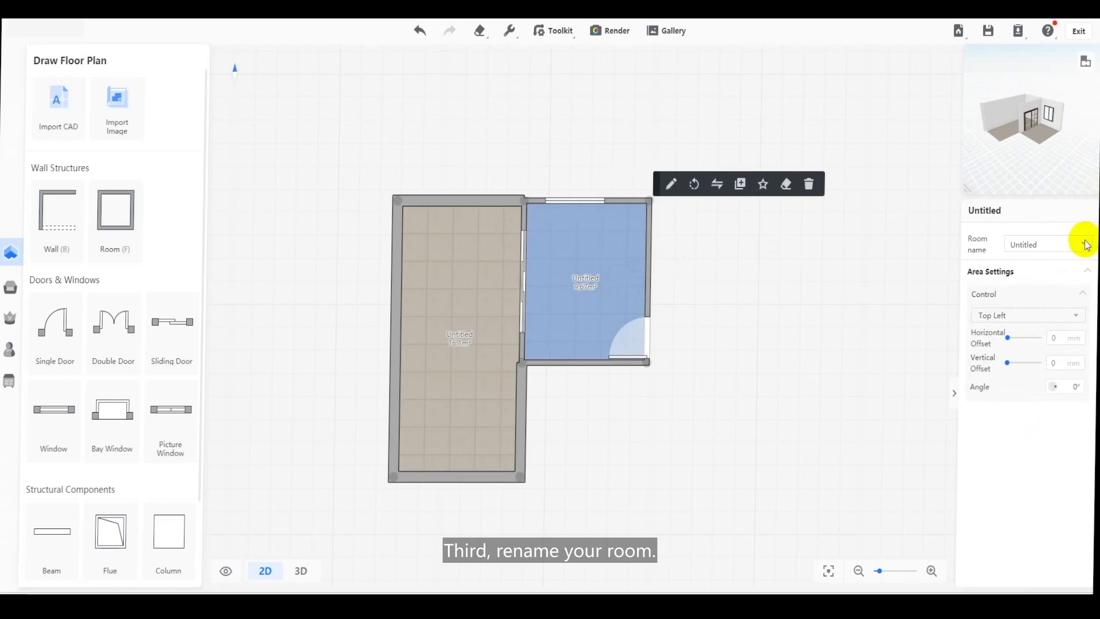
click(1084, 245)
click(1051, 328)
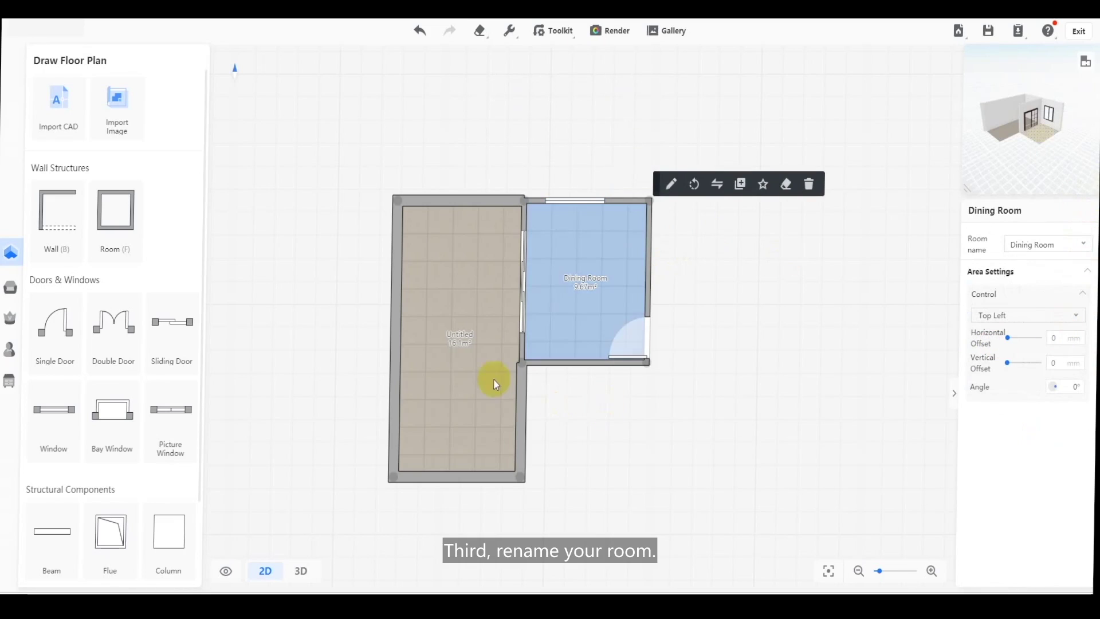
Step: Name the large room Living Room
click(515, 372)
click(1043, 248)
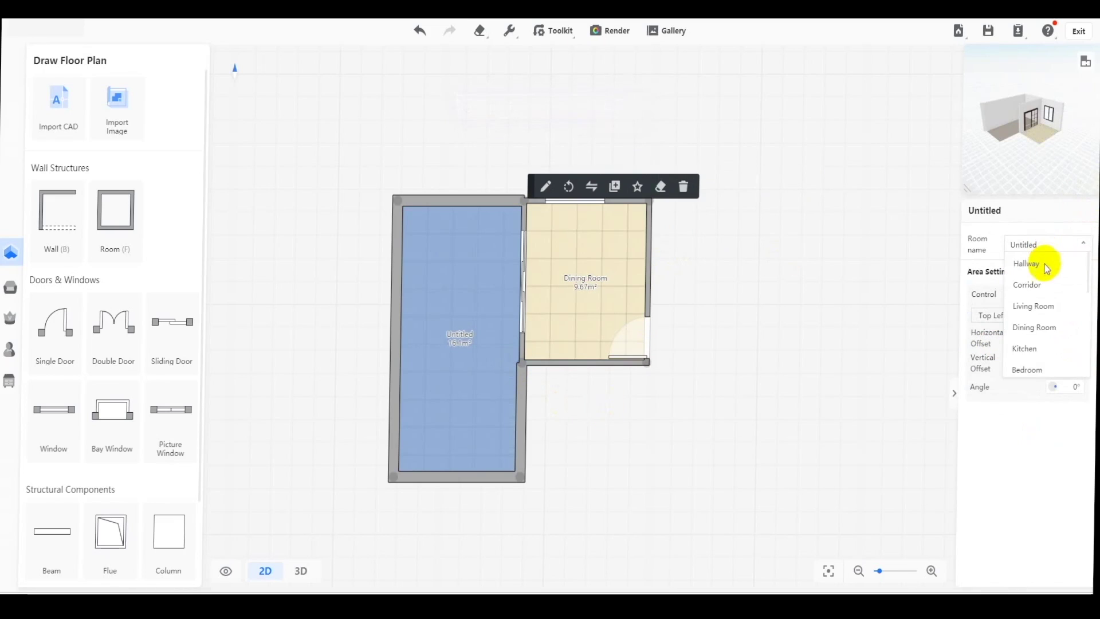
click(1019, 309)
scroll(631, 425, up, 2)
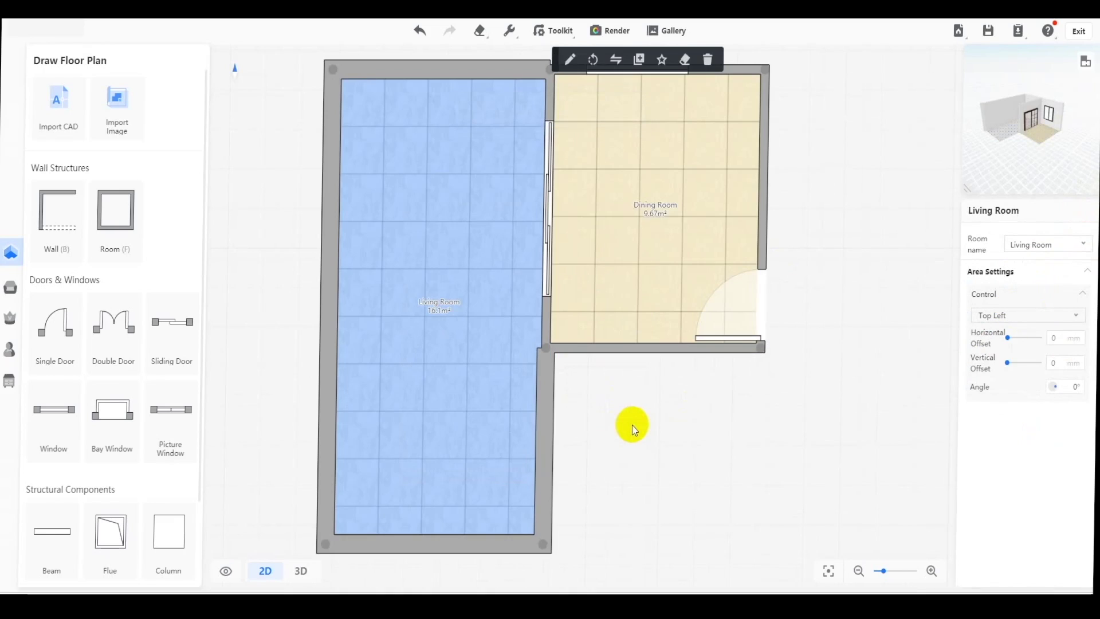
Step: After a 3D look, start a new plan from the uploaded plan image and auto-recognise its walls
click(301, 570)
drag(468, 444, 704, 478)
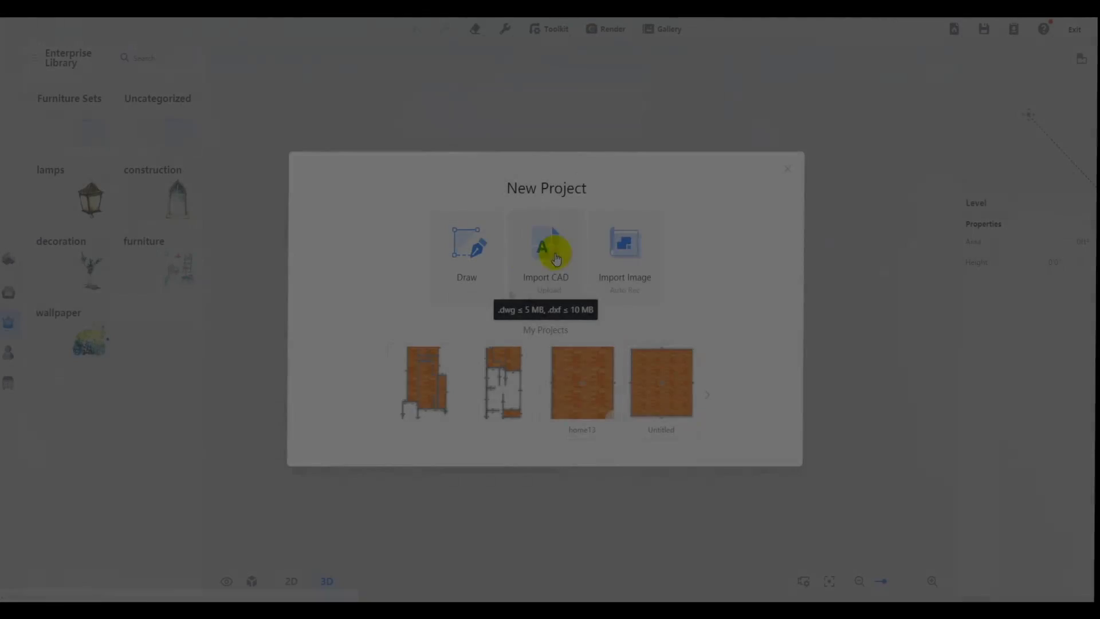
click(552, 246)
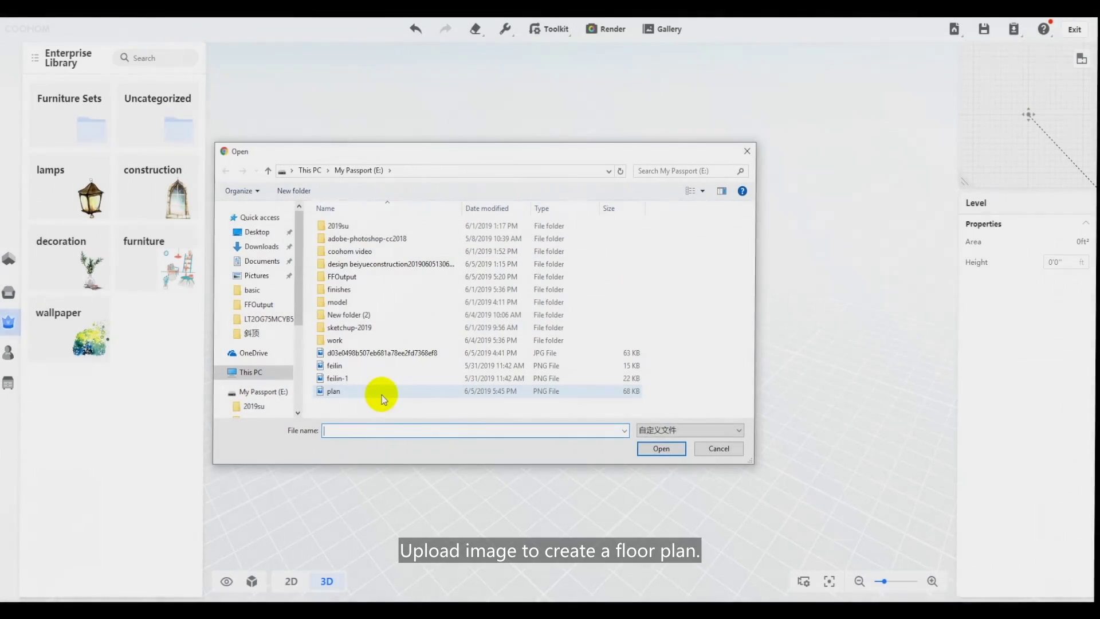
click(381, 393)
click(660, 449)
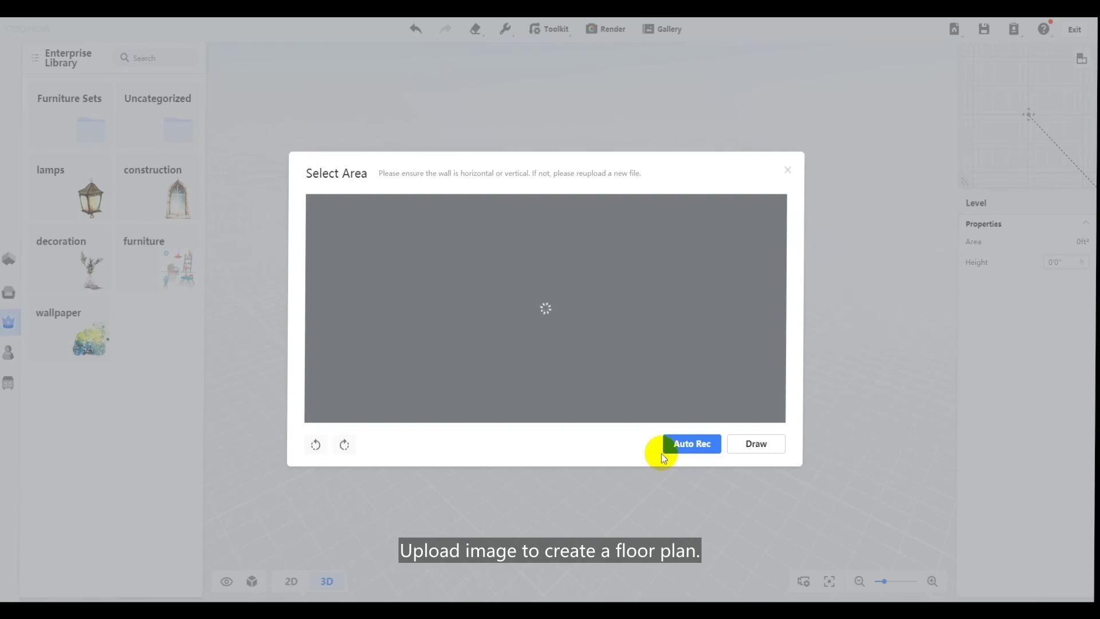
click(692, 444)
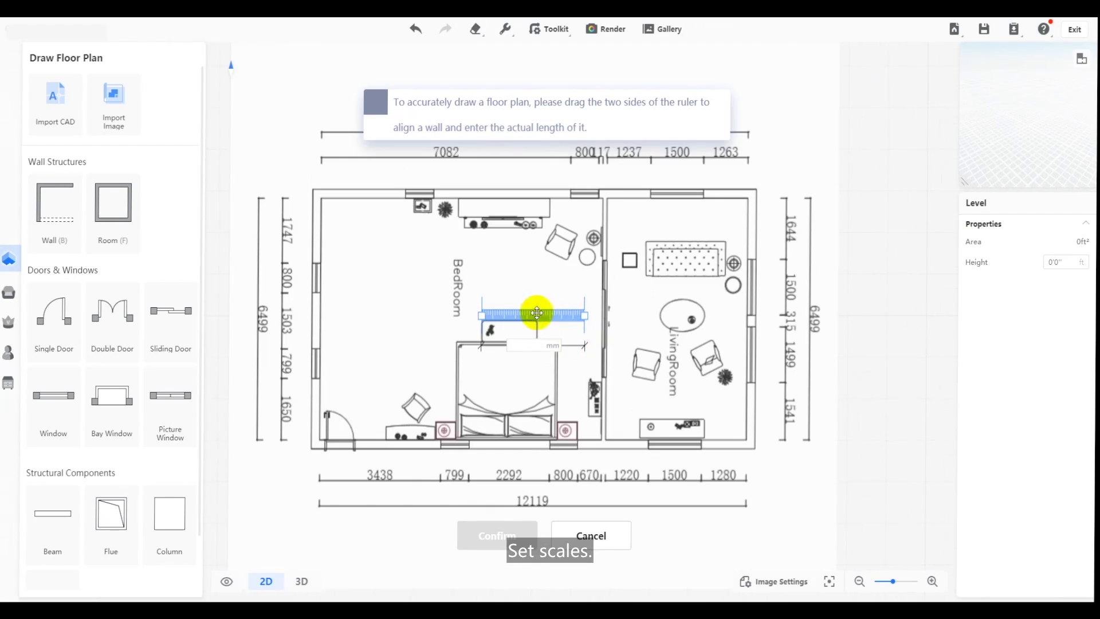
Step: Scale the image by setting the ruler on the bottom-right wall segment to 1280 mm
drag(533, 315, 701, 458)
click(725, 491)
text(12)
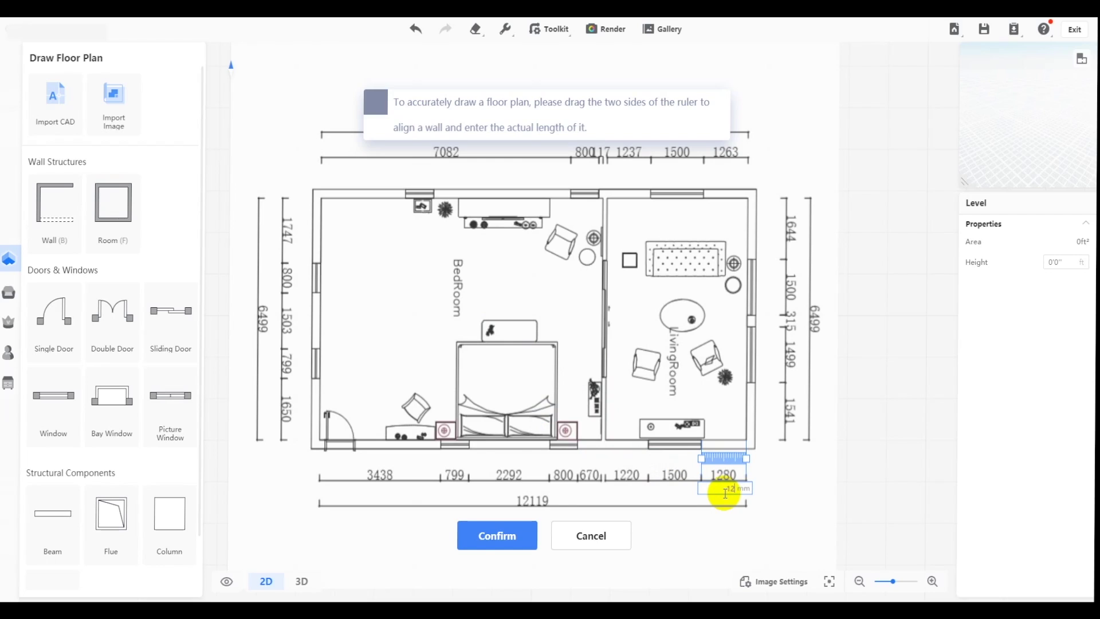
text(80)
key(Return)
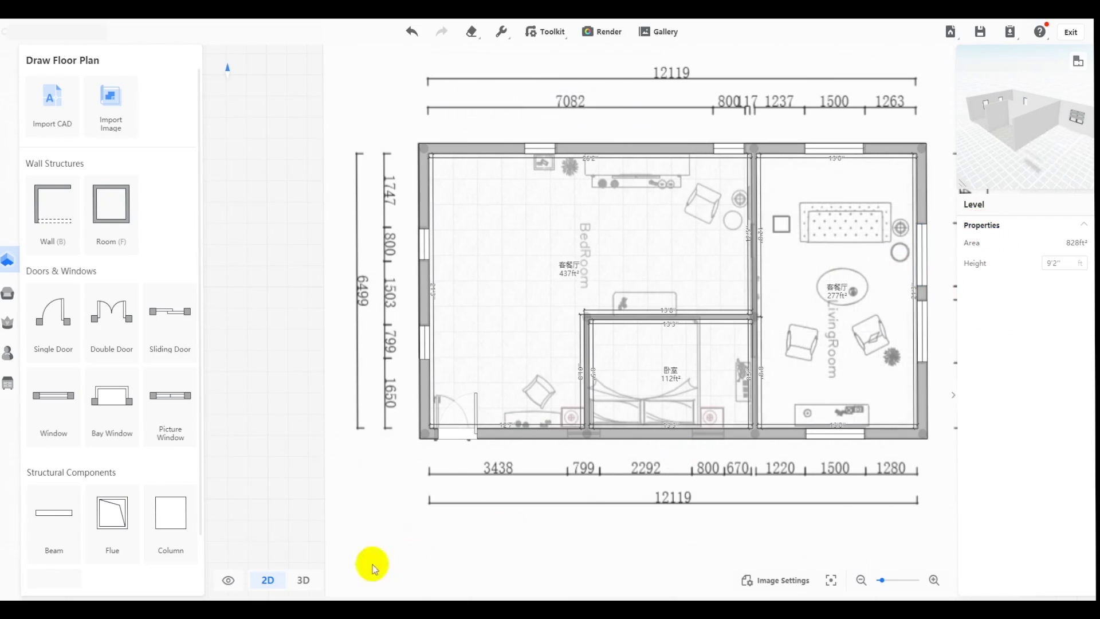
Step: Set the traced plan's floor level height to 3000 mm in the 3D view
click(303, 580)
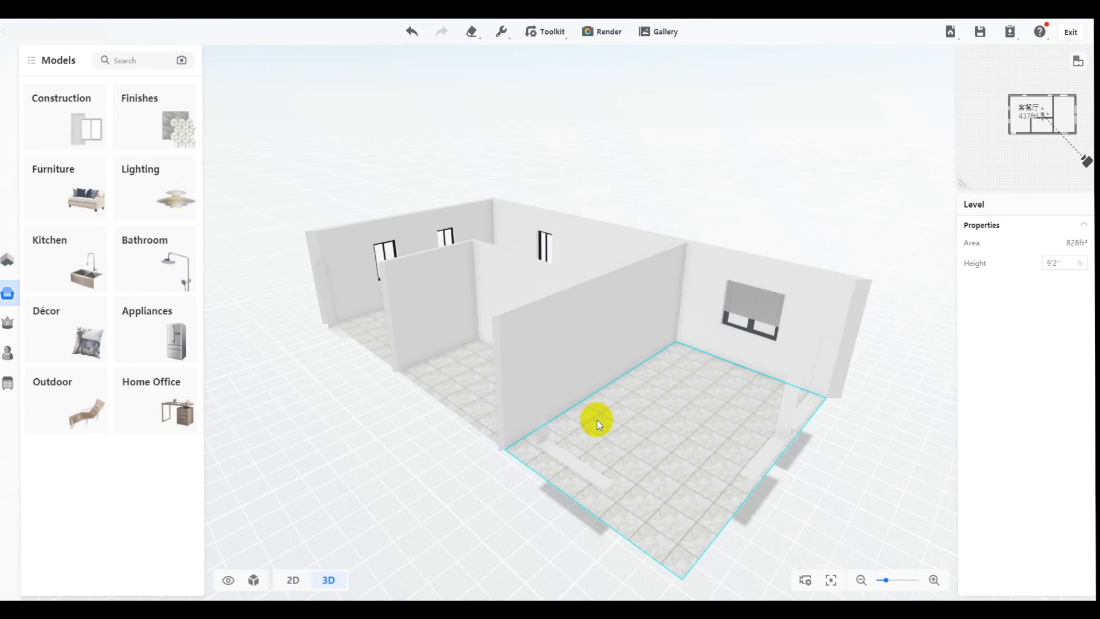
click(1054, 267)
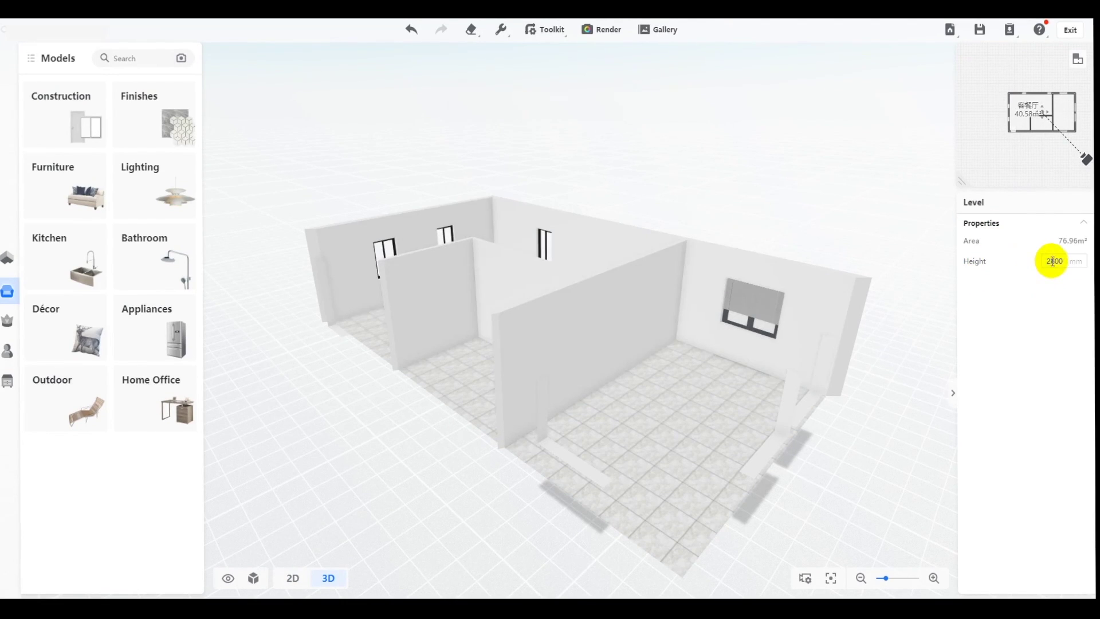
click(1052, 261)
key(Return)
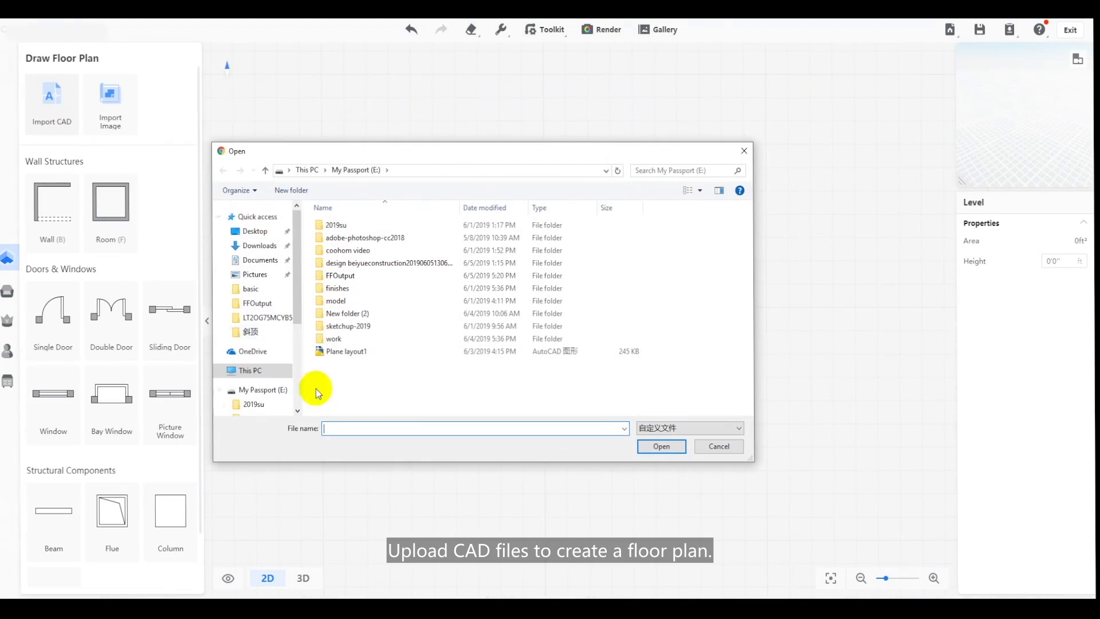
Step: Import the Plane layout1 CAD file, set the floor height to 3000 mm, and view it in 3D
click(347, 351)
click(659, 447)
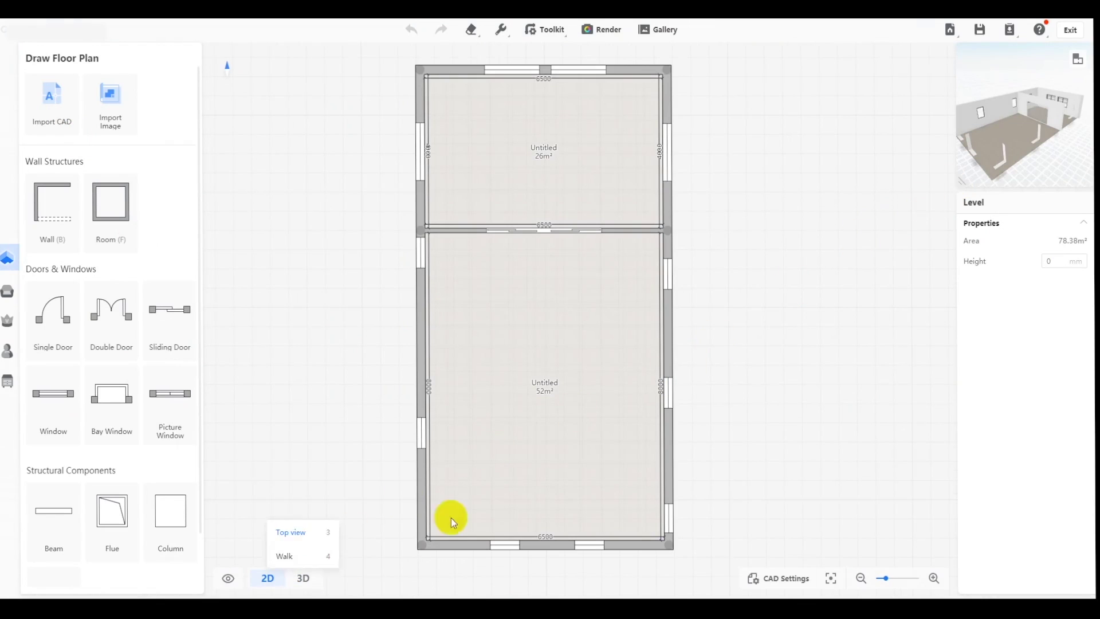
click(1052, 261)
text(3000)
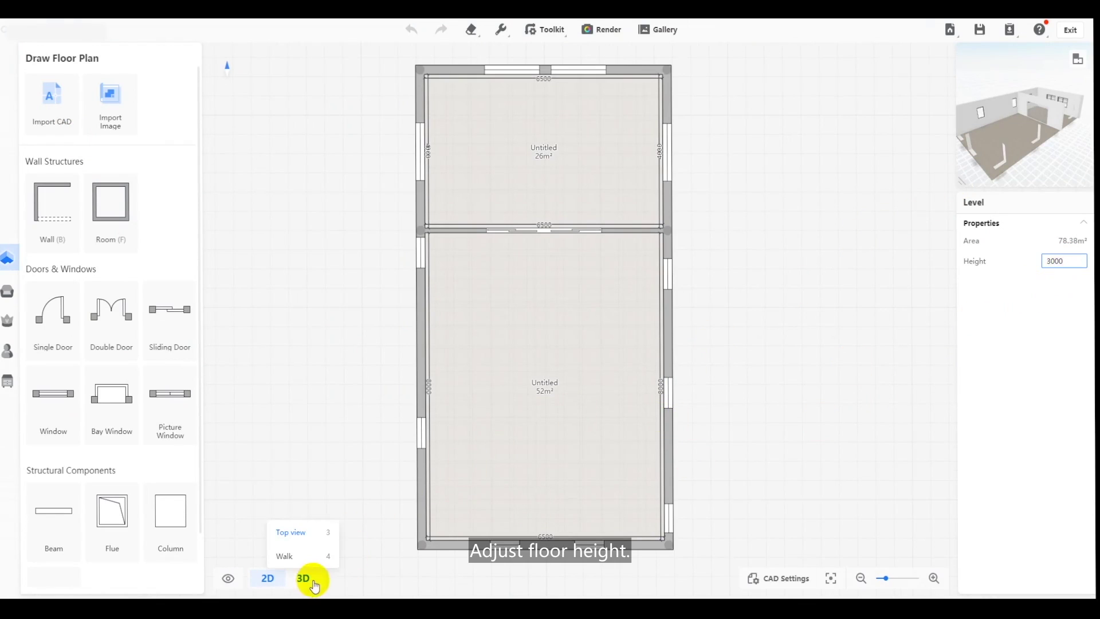
click(303, 578)
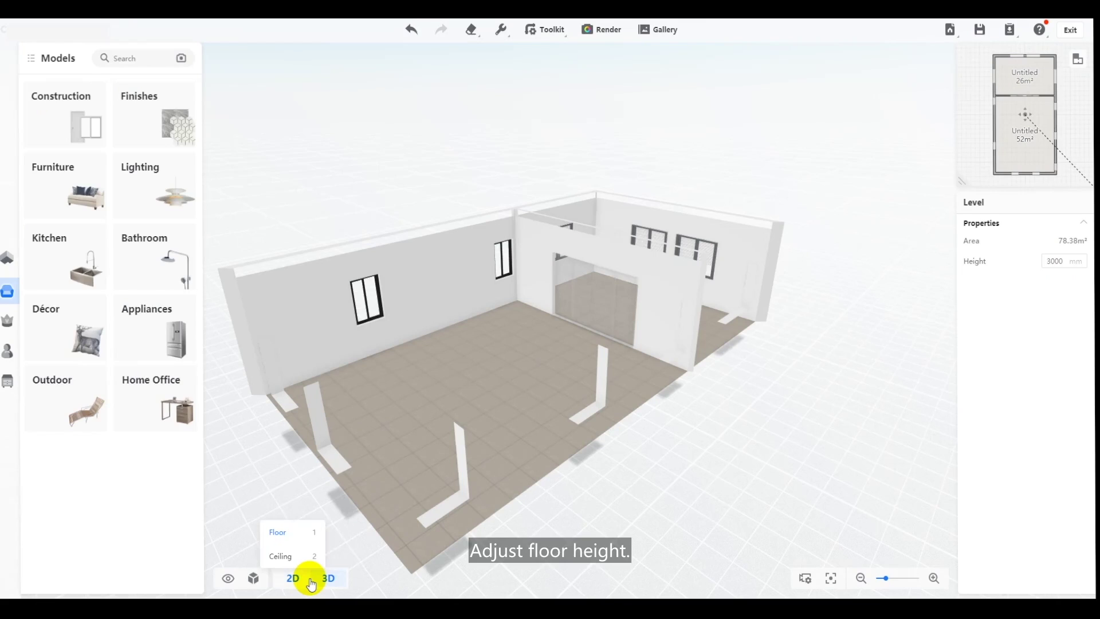